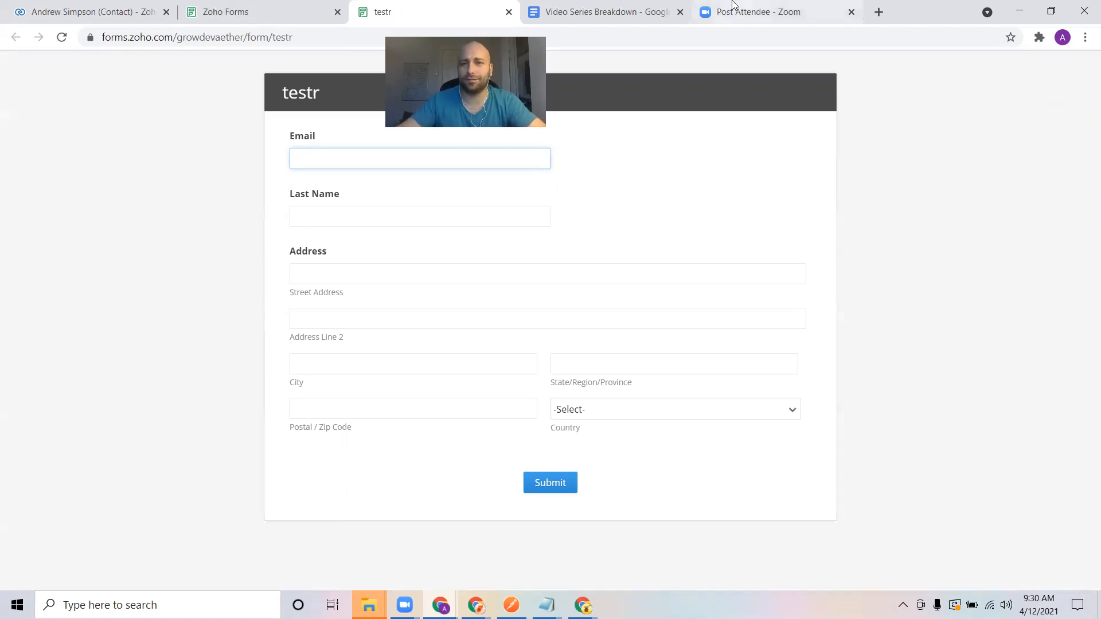
Switch to the Video Series Breakdown document.
left_click(612, 5)
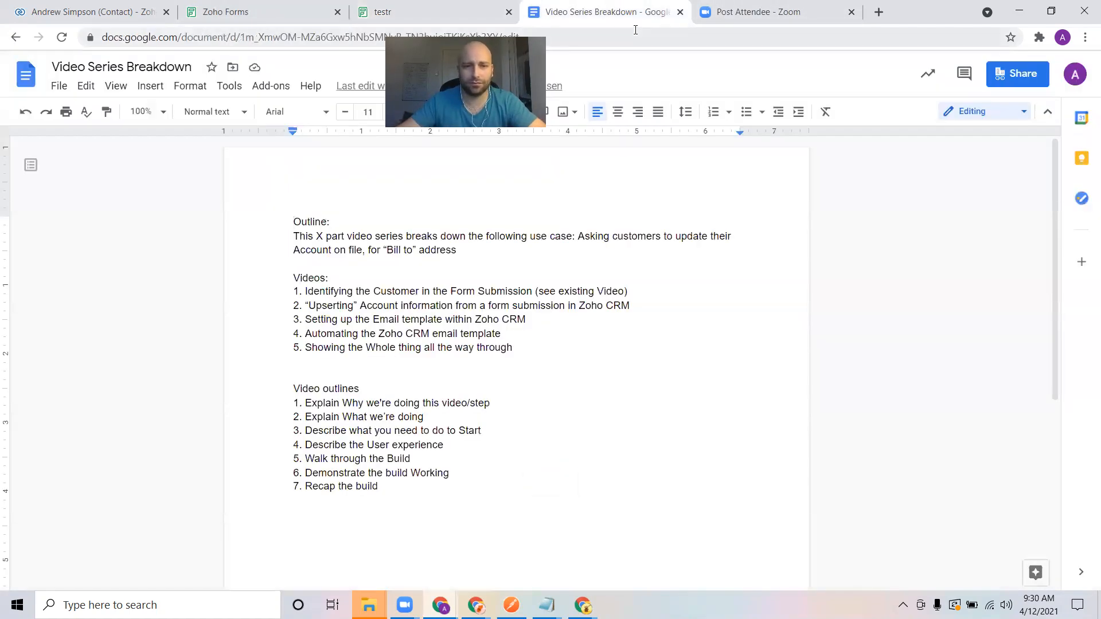
Return to the live testr form.
left_click(482, 6)
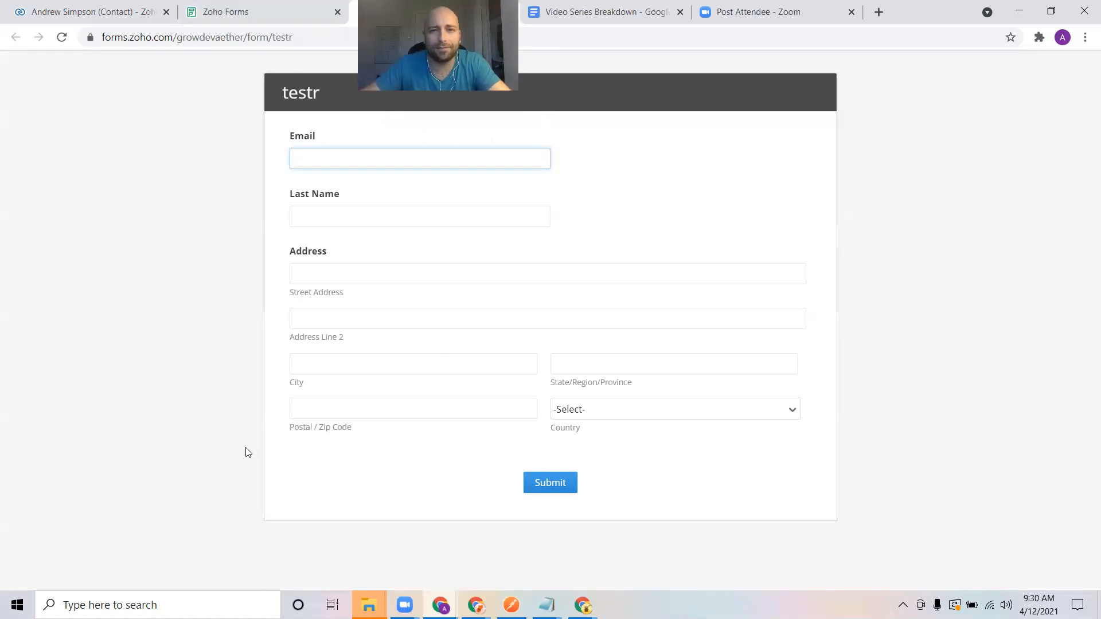
left_click_drag(285, 139, 344, 140)
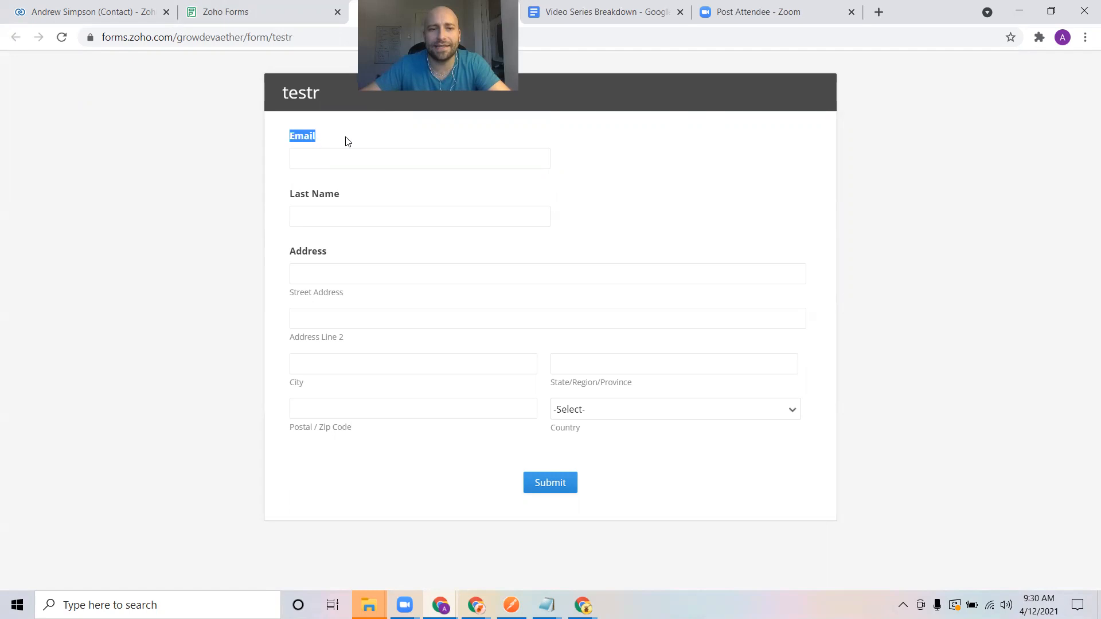
left_click_drag(285, 194, 342, 199)
left_click_drag(288, 139, 913, 424)
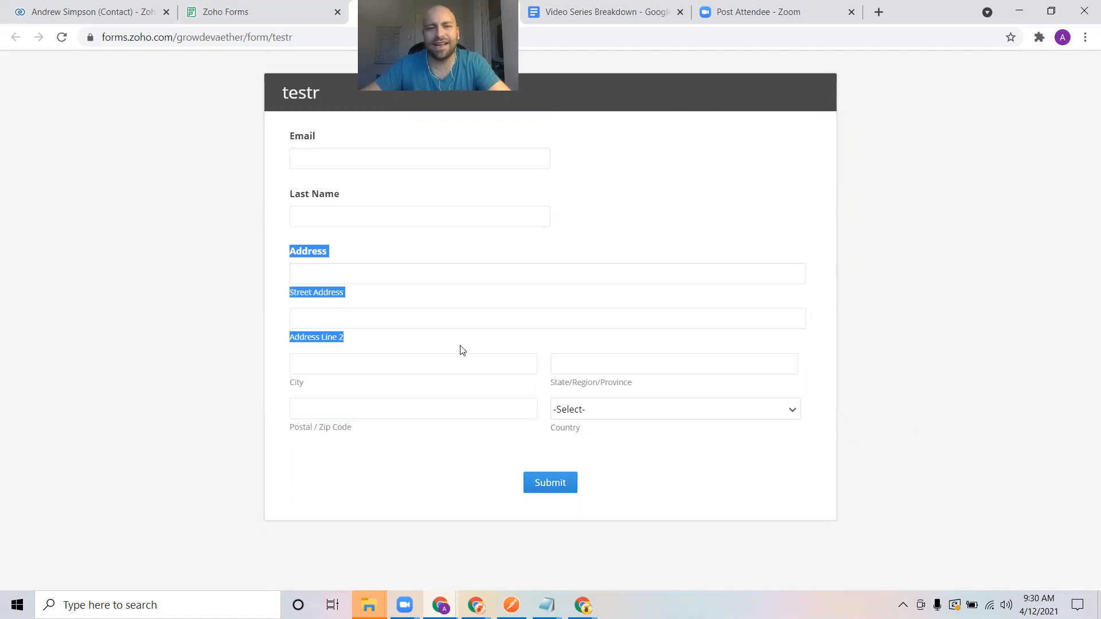
left_click_drag(278, 241, 695, 354)
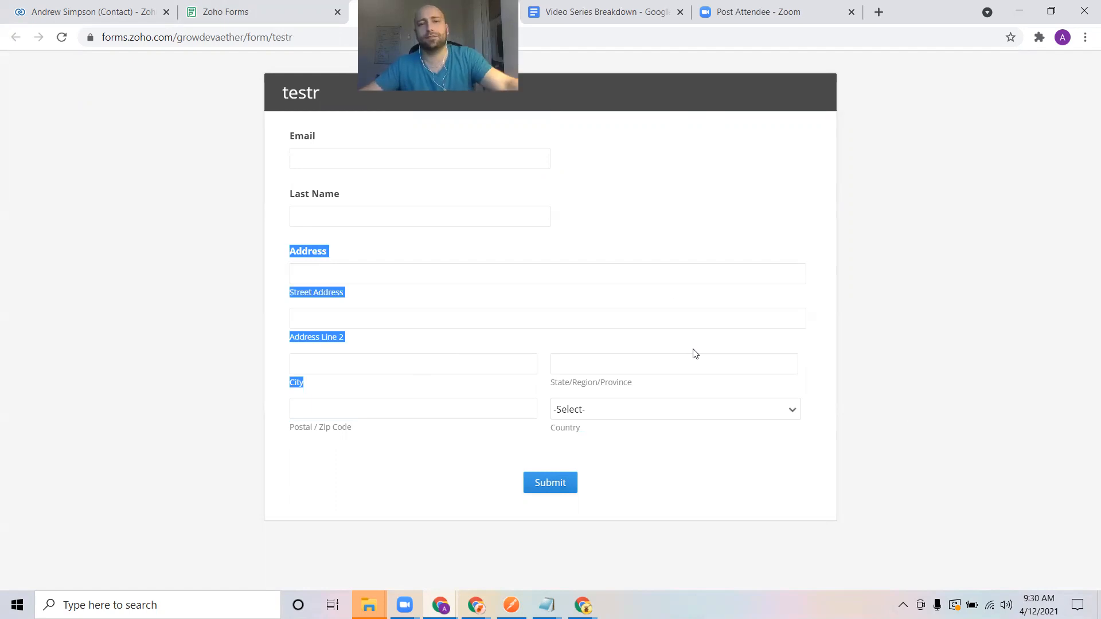
left_click(533, 10)
left_click(424, 10)
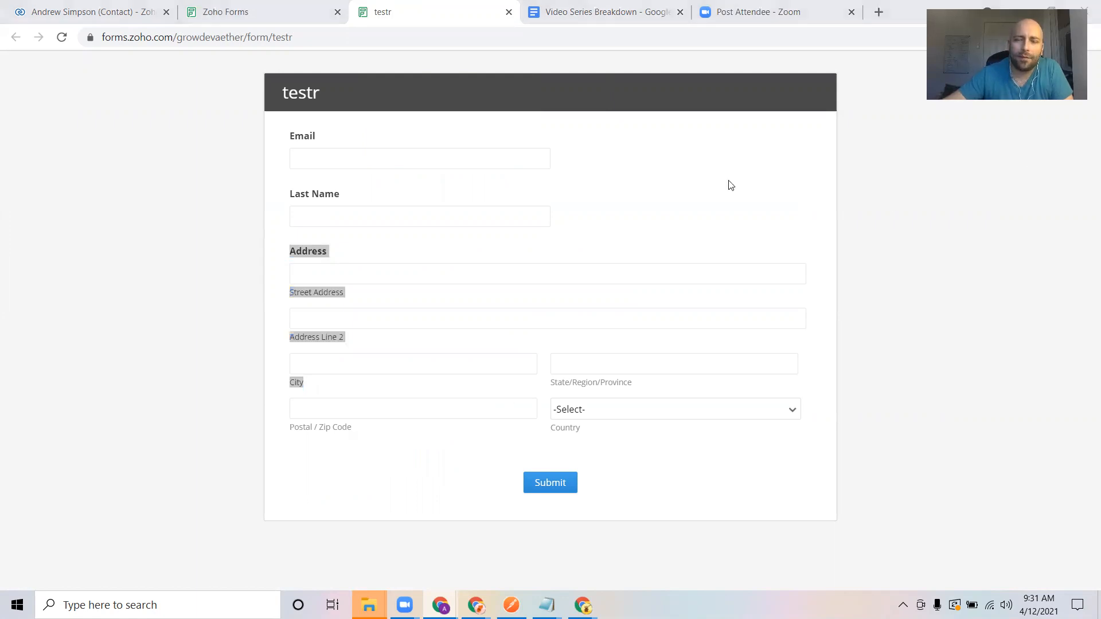
left_click(516, 238)
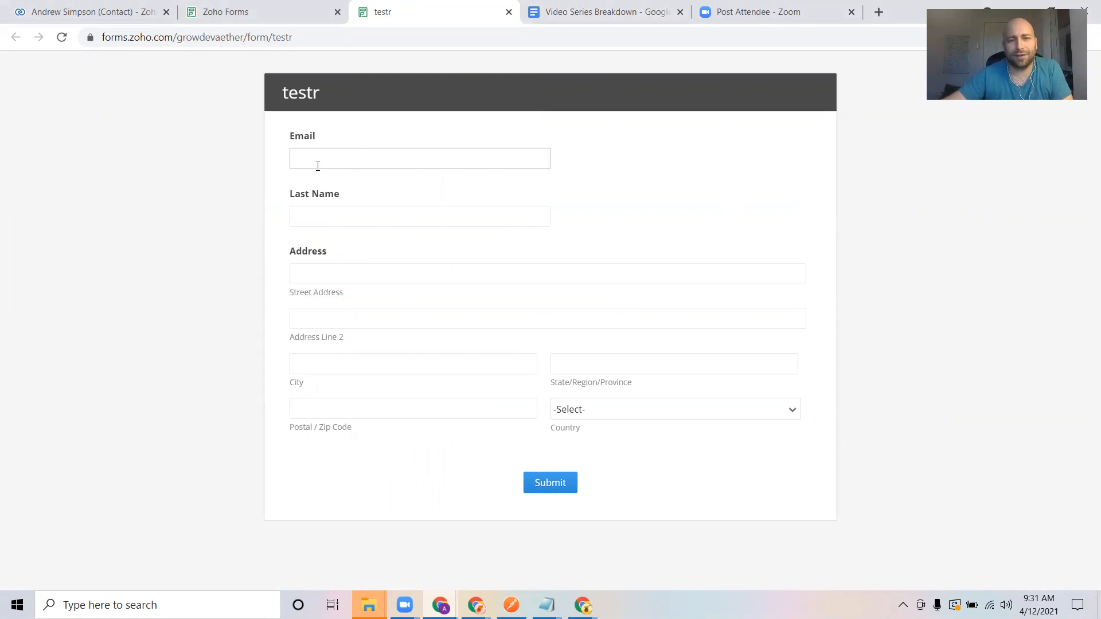
left_click_drag(288, 145, 327, 144)
left_click_drag(289, 199, 360, 201)
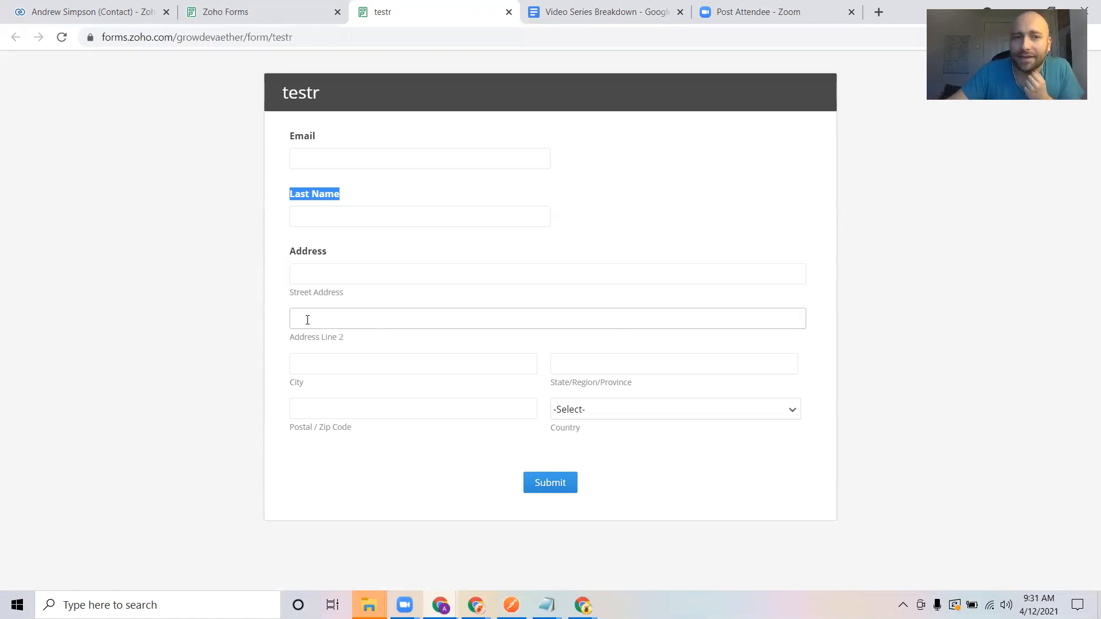
In the testr builder, set the Email field to Hide Field and save.
left_click(255, 11)
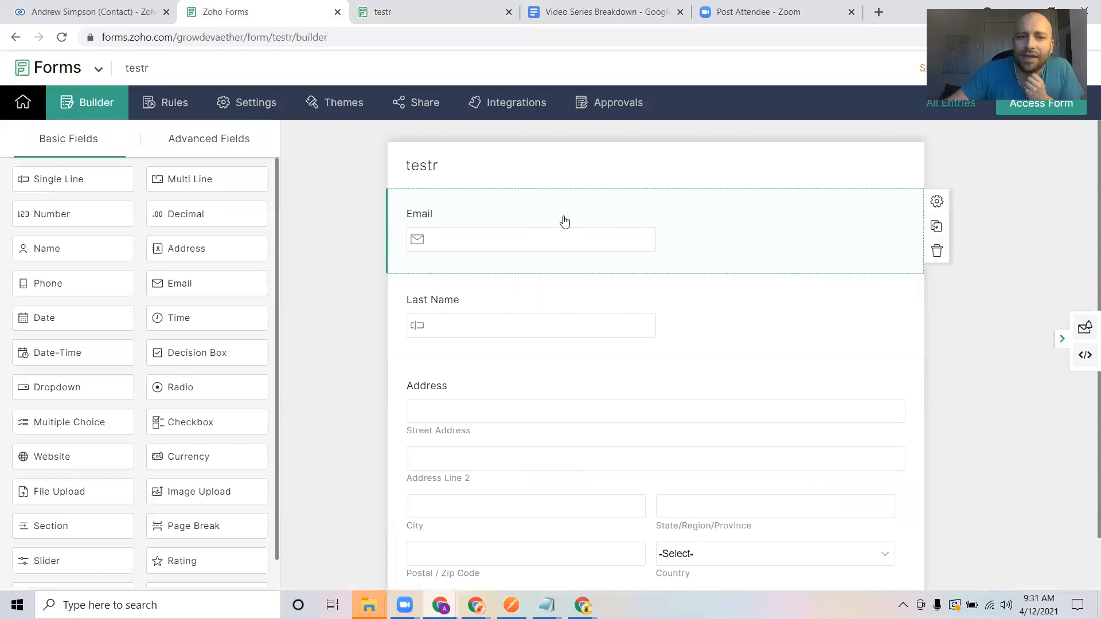
left_click(937, 201)
scroll(797, 447, "down", 5)
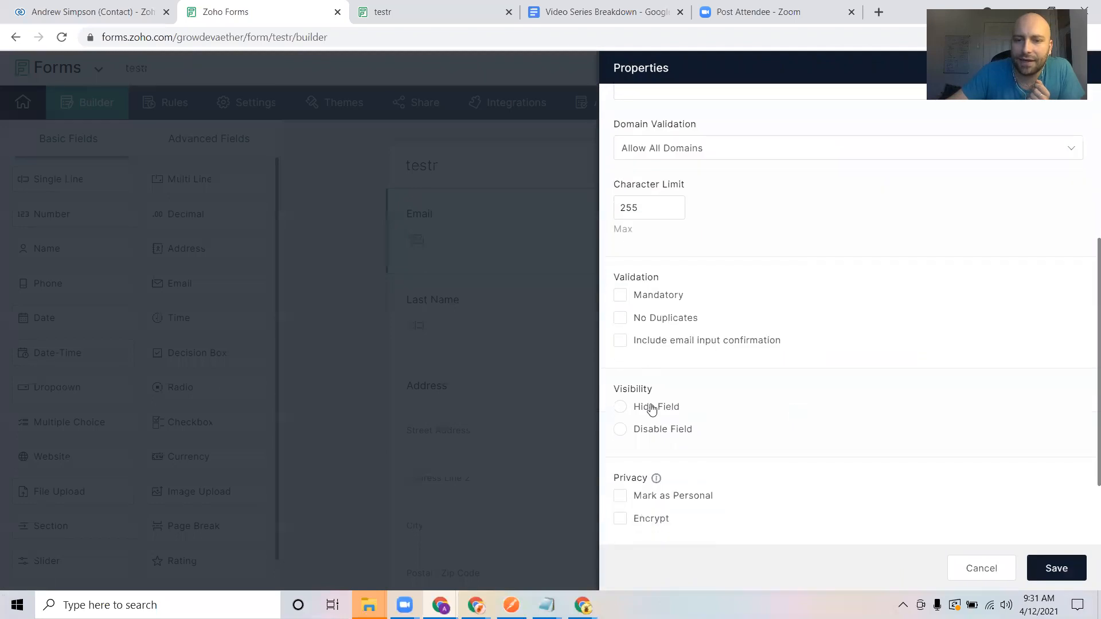
left_click(620, 407)
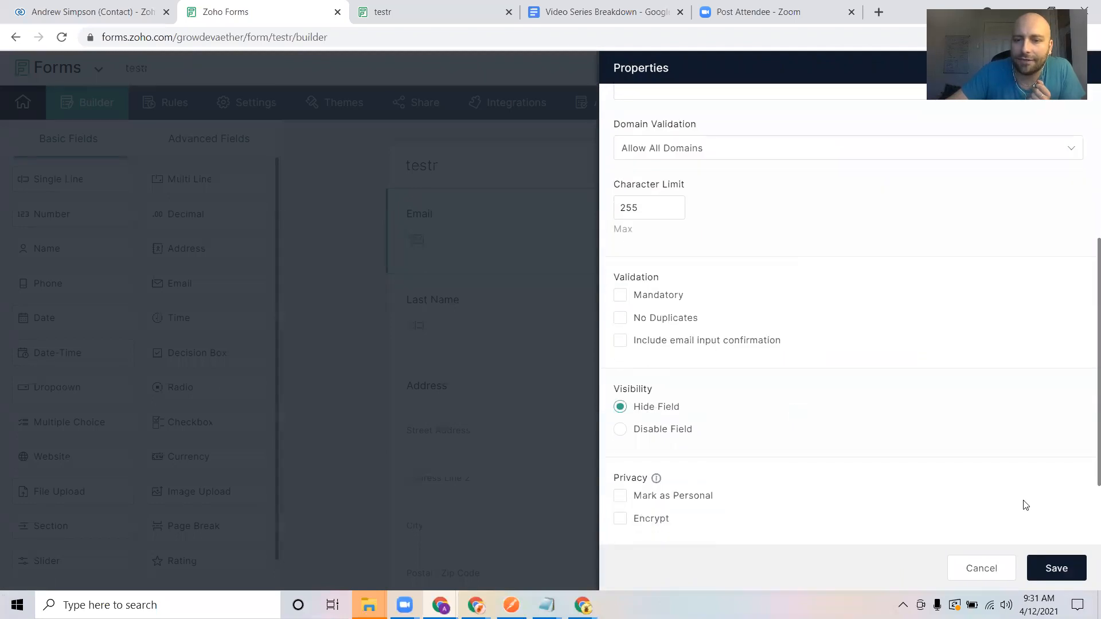
left_click(1082, 568)
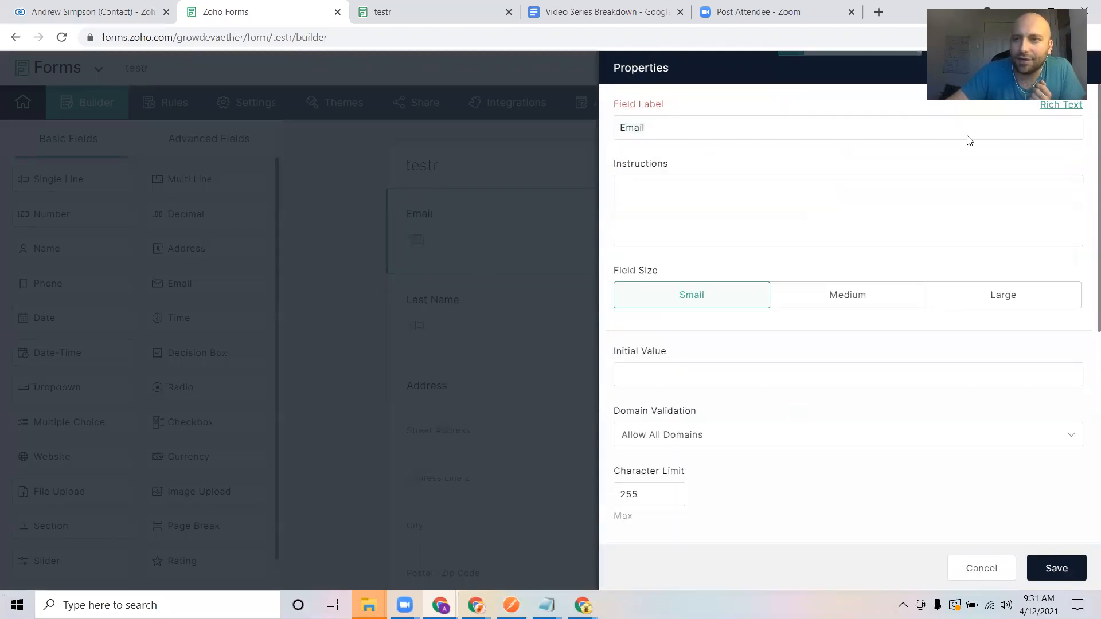
left_click(543, 310)
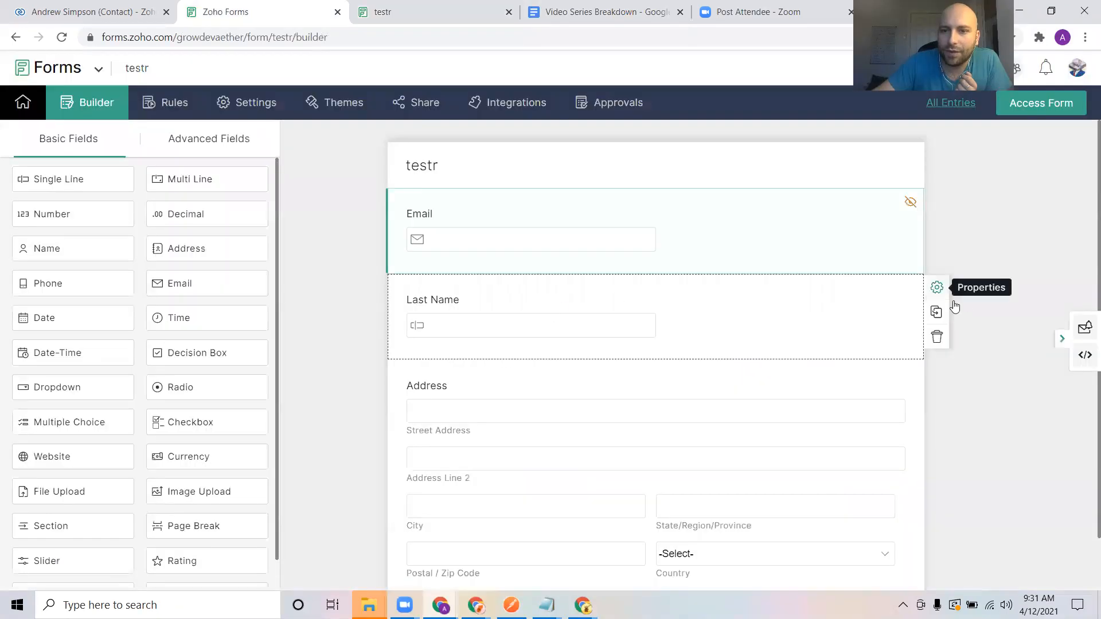
Set the Last Name field to Hide Field and save.
left_click(936, 287)
scroll(734, 475, "down", 4)
scroll(734, 474, "down", 1)
left_click(619, 324)
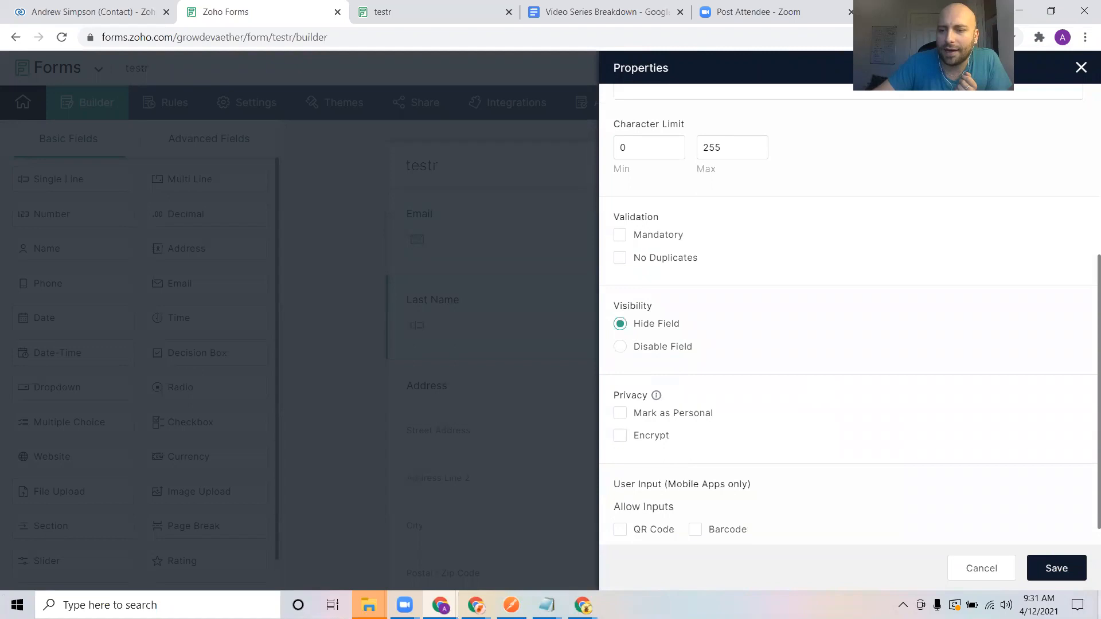
left_click(1055, 568)
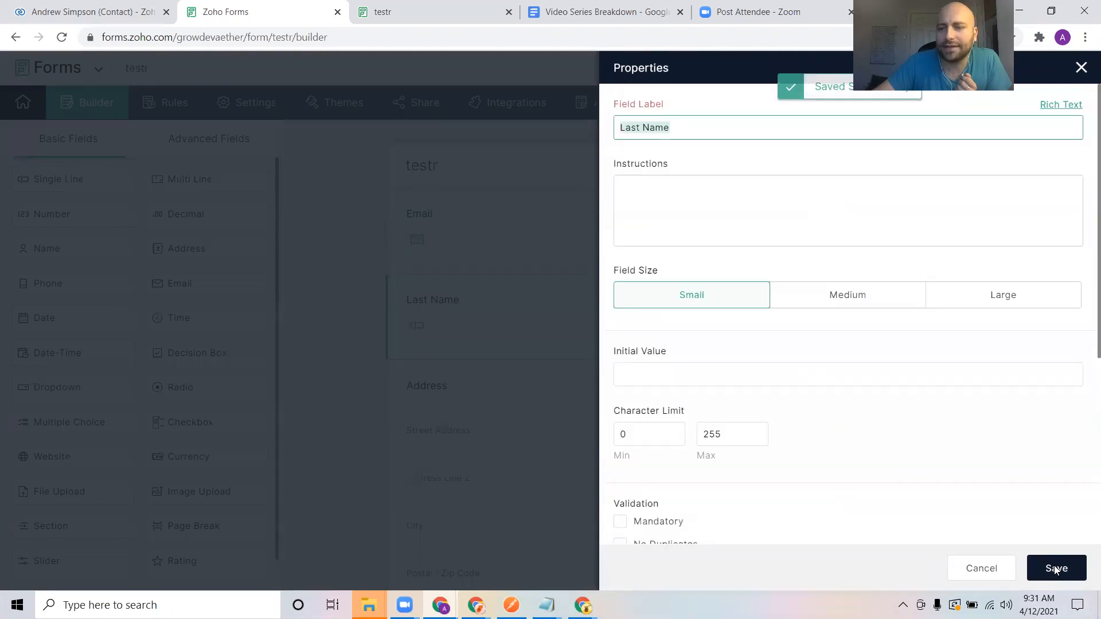
left_click(1081, 69)
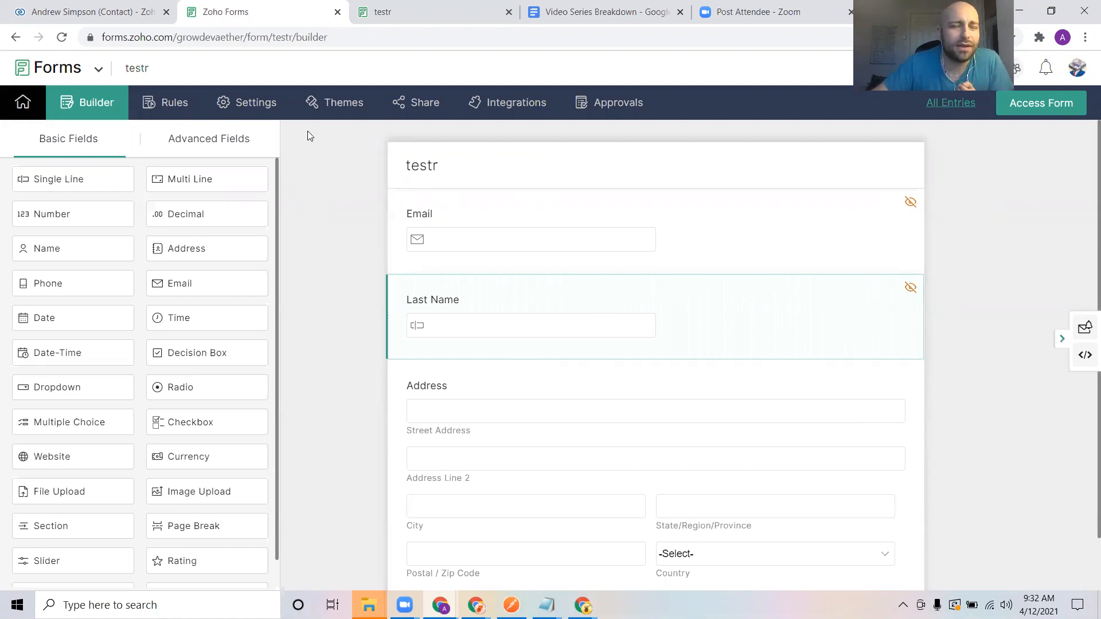
In Field Alias settings, map the Email field to alias 'Email'.
left_click(250, 109)
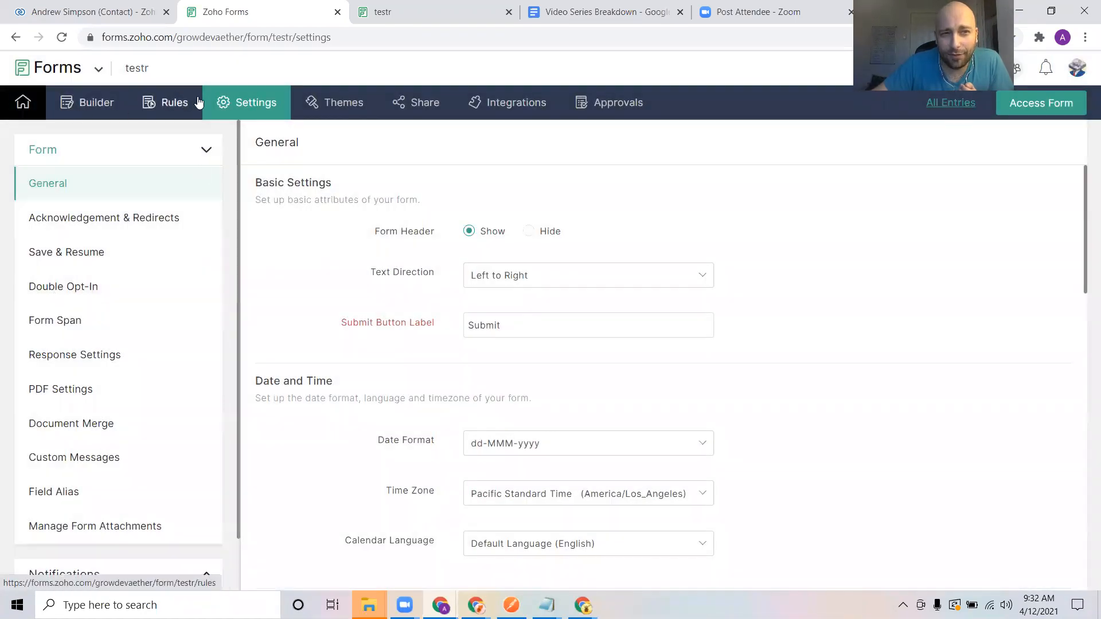
left_click(55, 498)
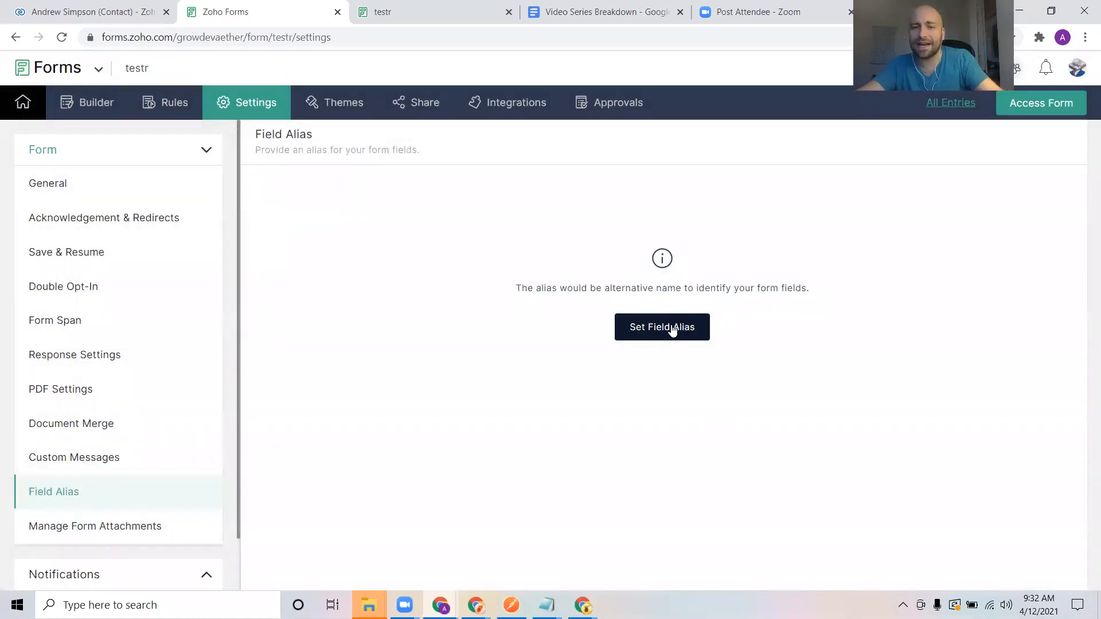
left_click(671, 329)
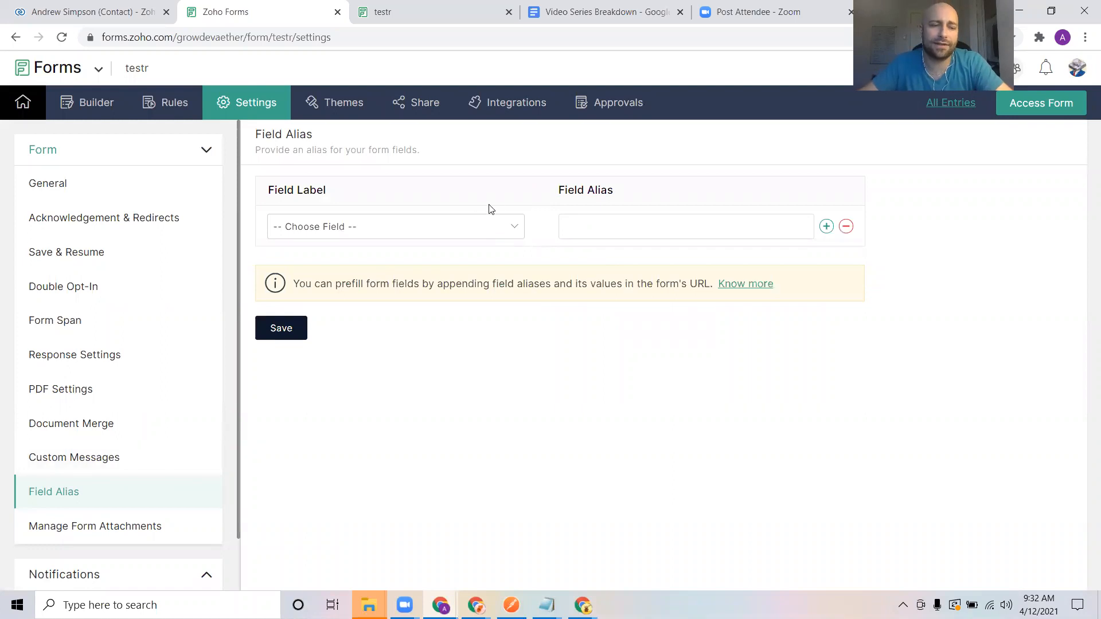
left_click(443, 226)
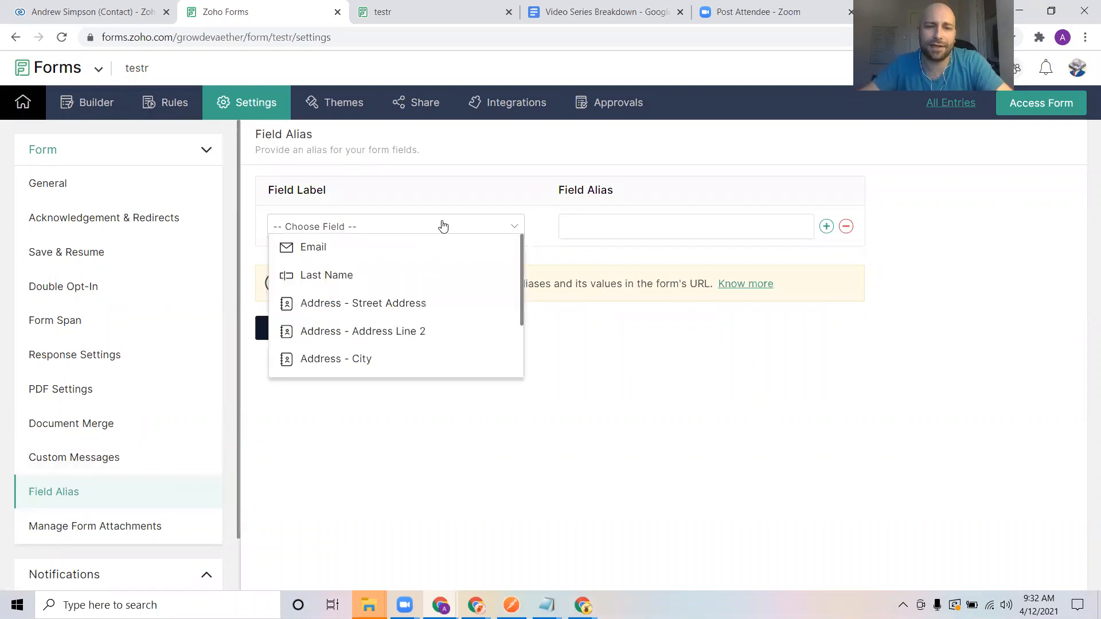
left_click(391, 250)
left_click(588, 217)
type("Email")
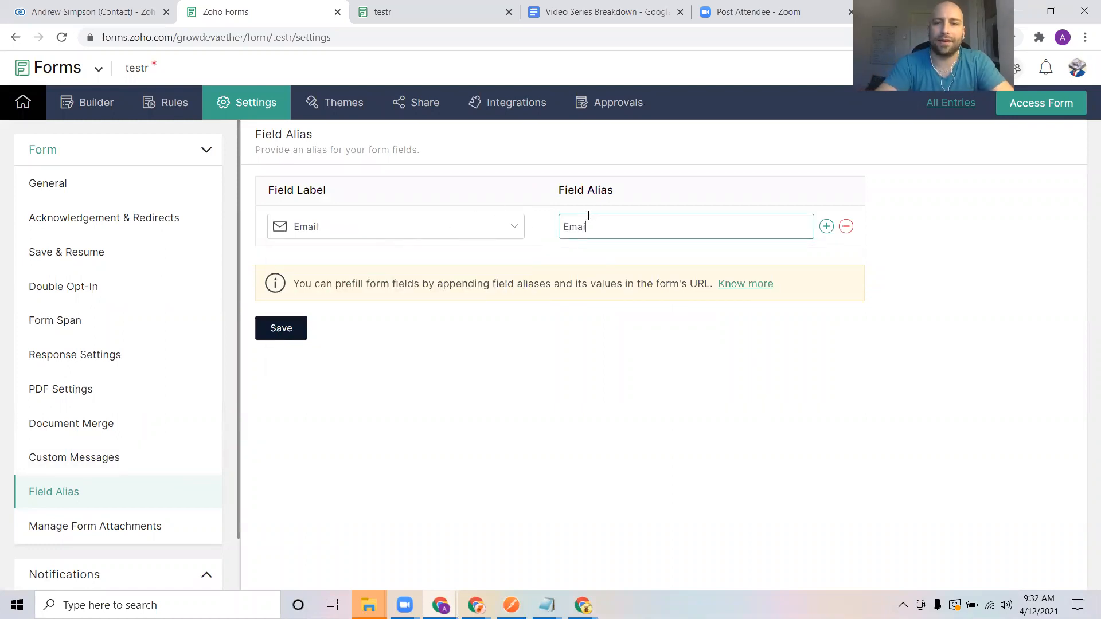
Add a second alias row mapping Last Name to 'lName' and save the aliases.
left_click(826, 226)
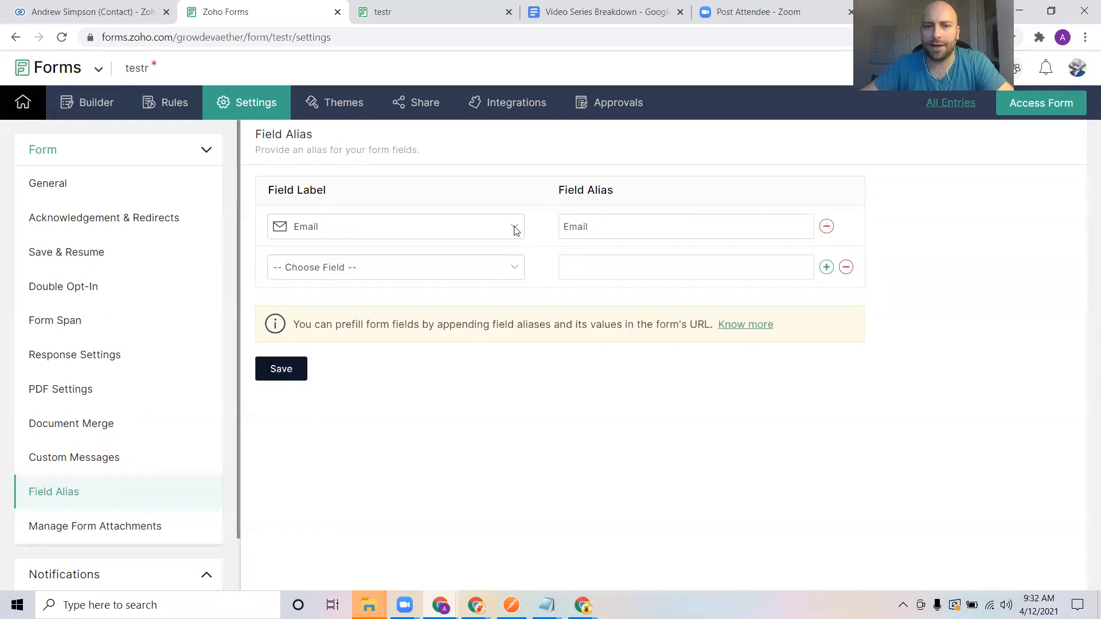
left_click(424, 268)
left_click(351, 289)
left_click(669, 271)
type("IN")
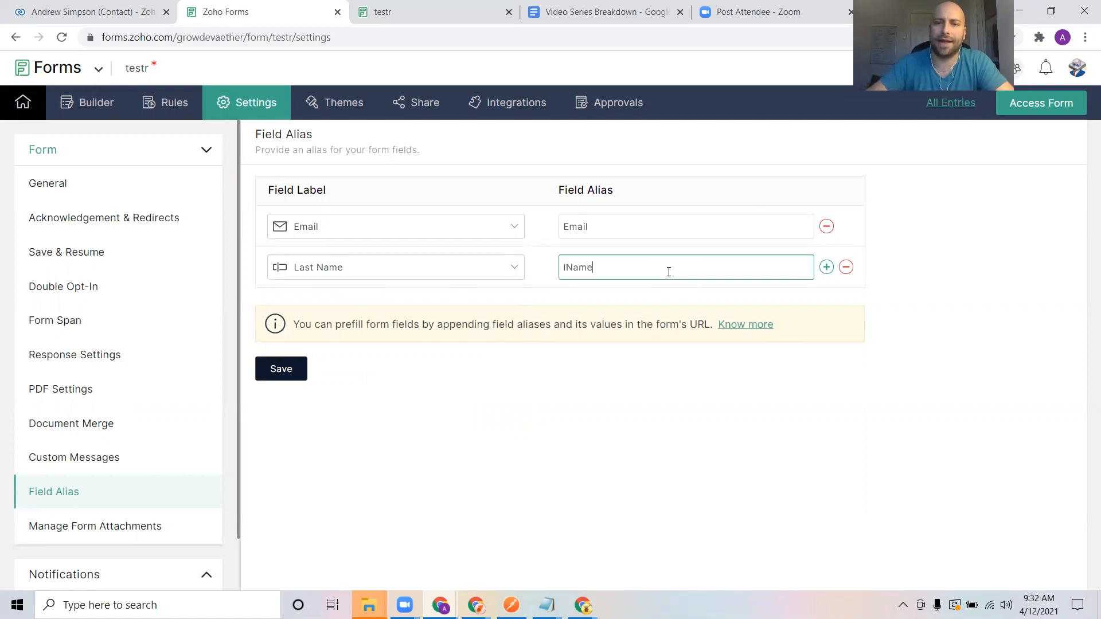
left_click(288, 376)
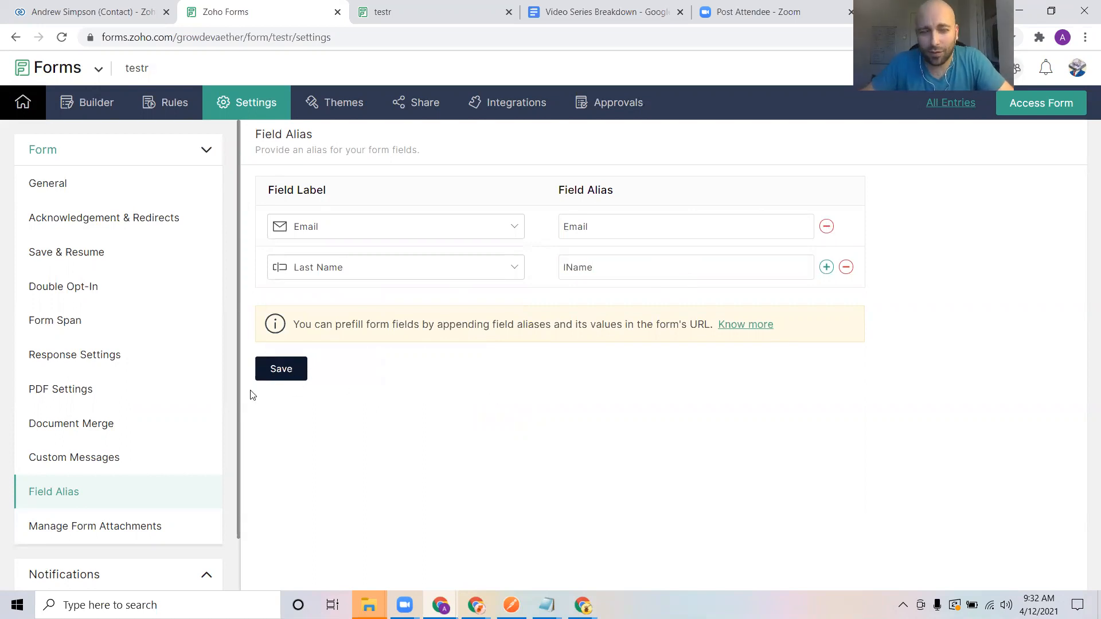
left_click(409, 6)
Reload the live form to confirm the hidden fields, then copy the public permalink into a new tab.
left_click(60, 40)
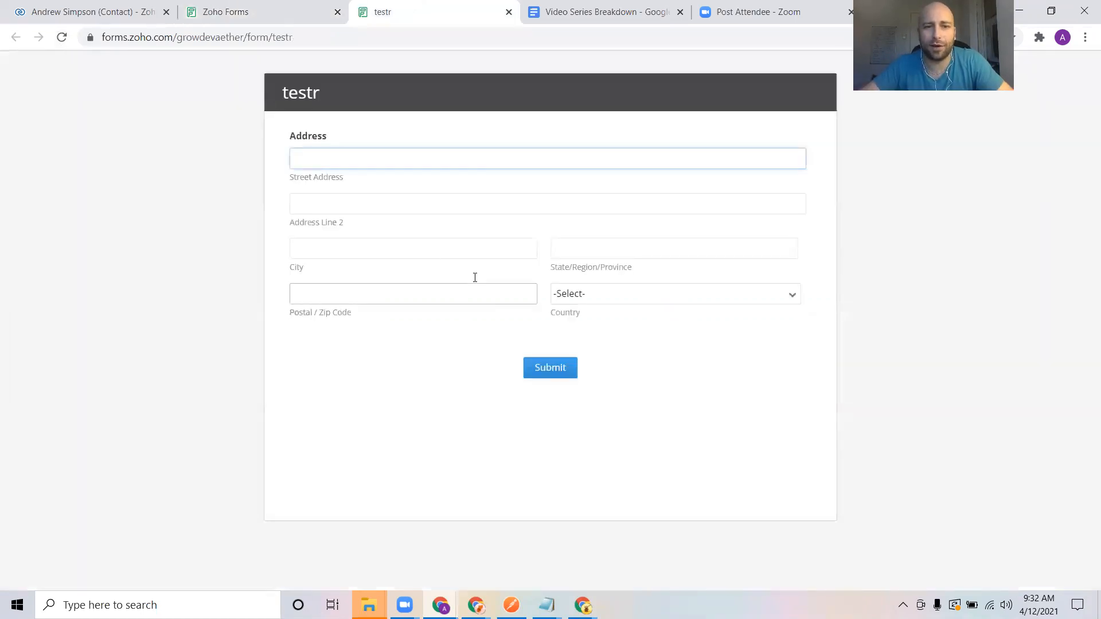
left_click(223, 10)
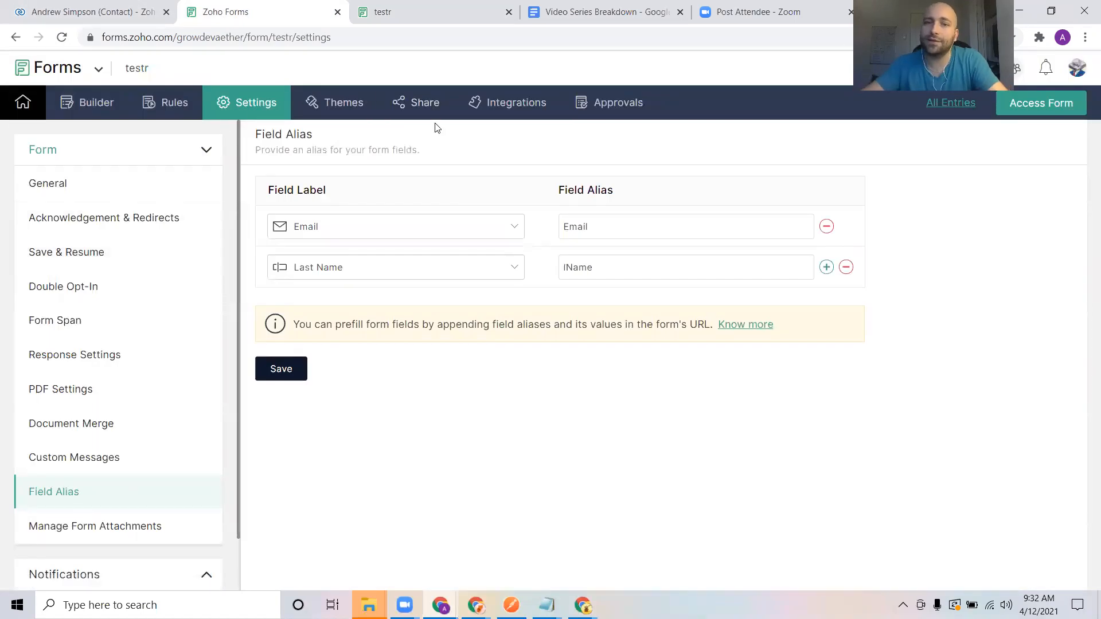
left_click(415, 103)
left_click(590, 221)
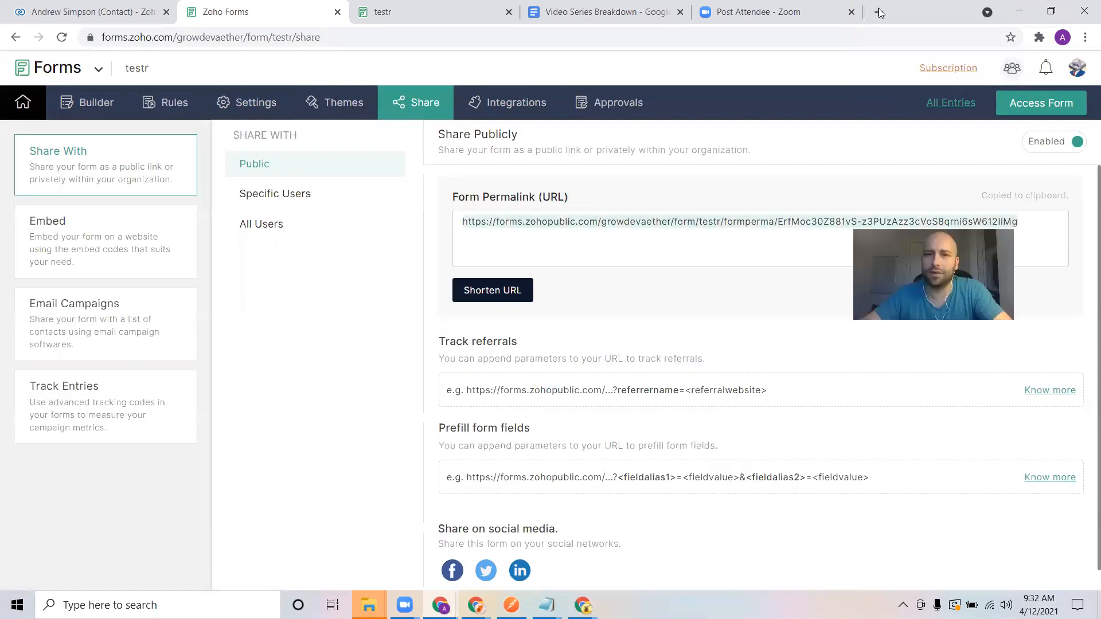
left_click(880, 12)
key("ctrl+v")
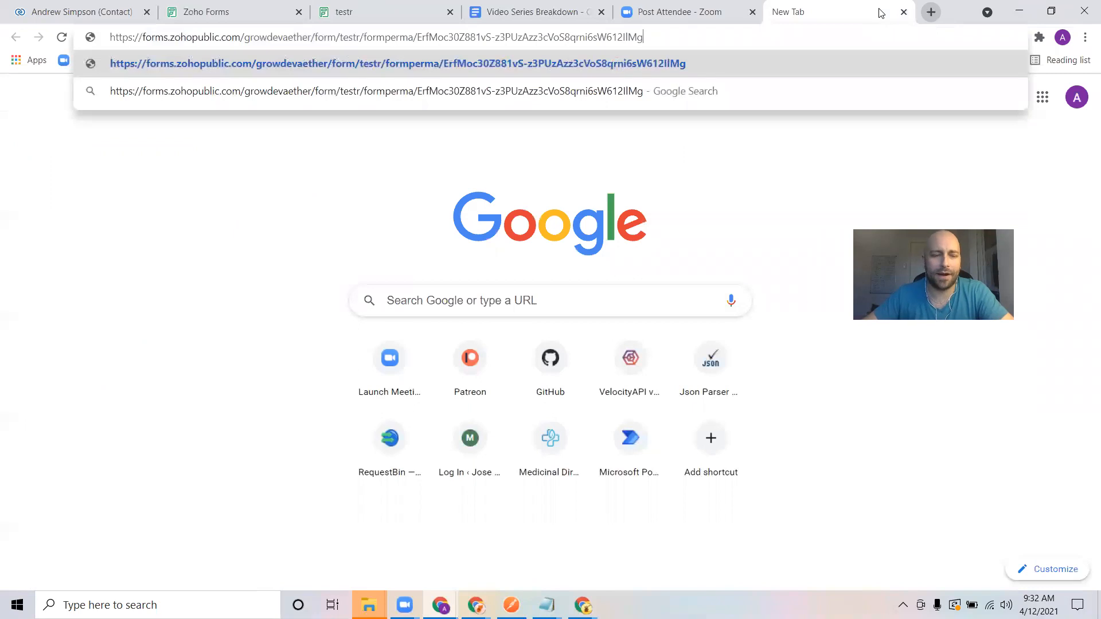
Append Email and lName parameters, holding a test e-mail address and last name, to the permalink.
type("?Em")
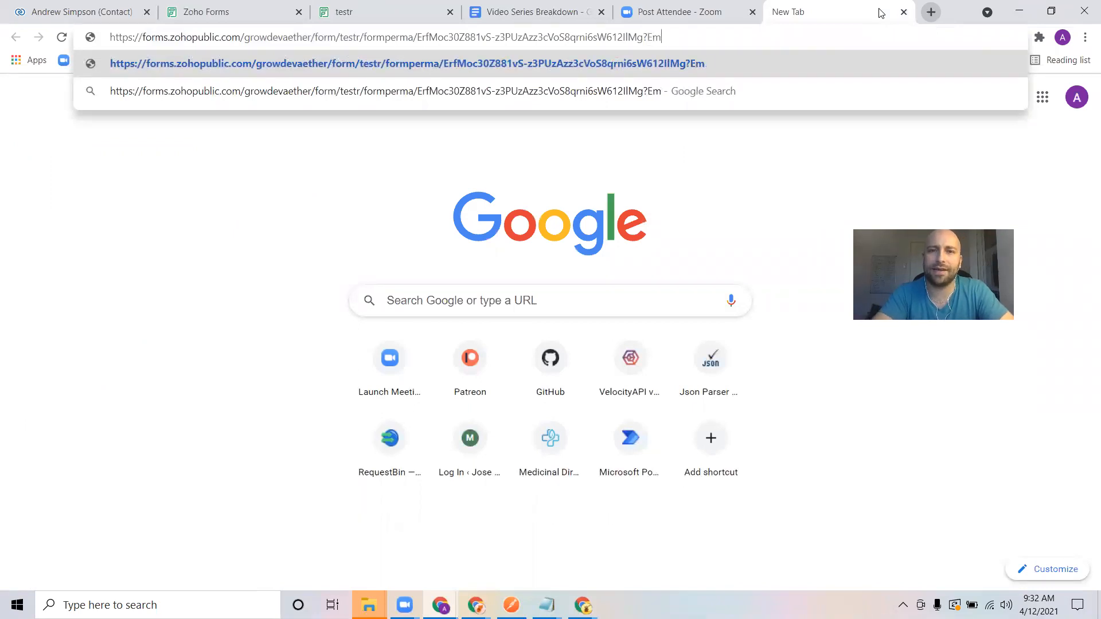
type("ail=")
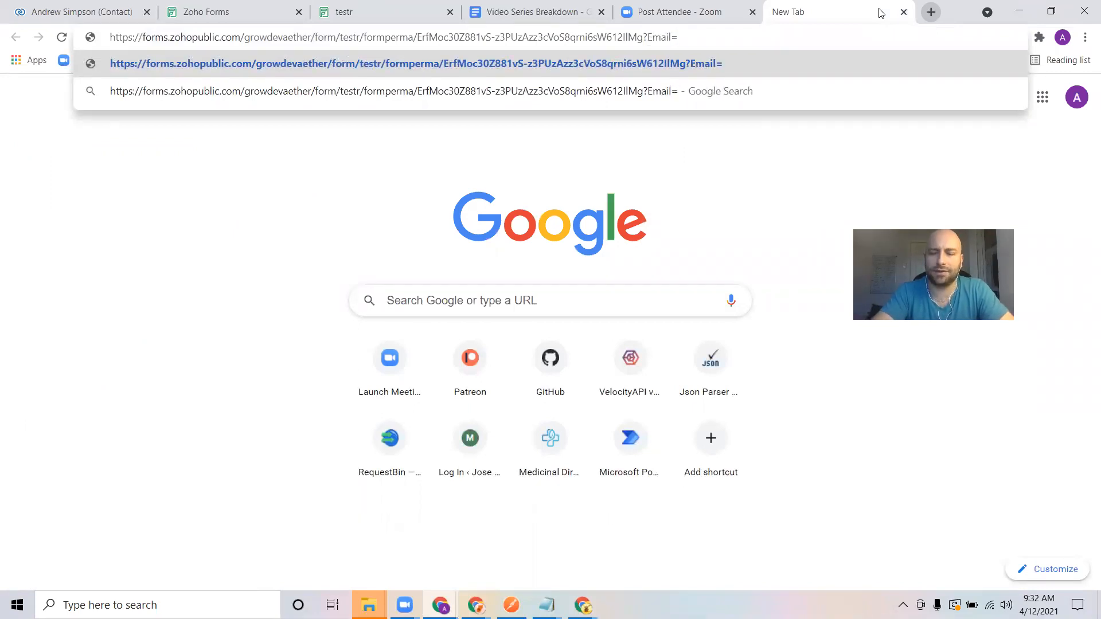
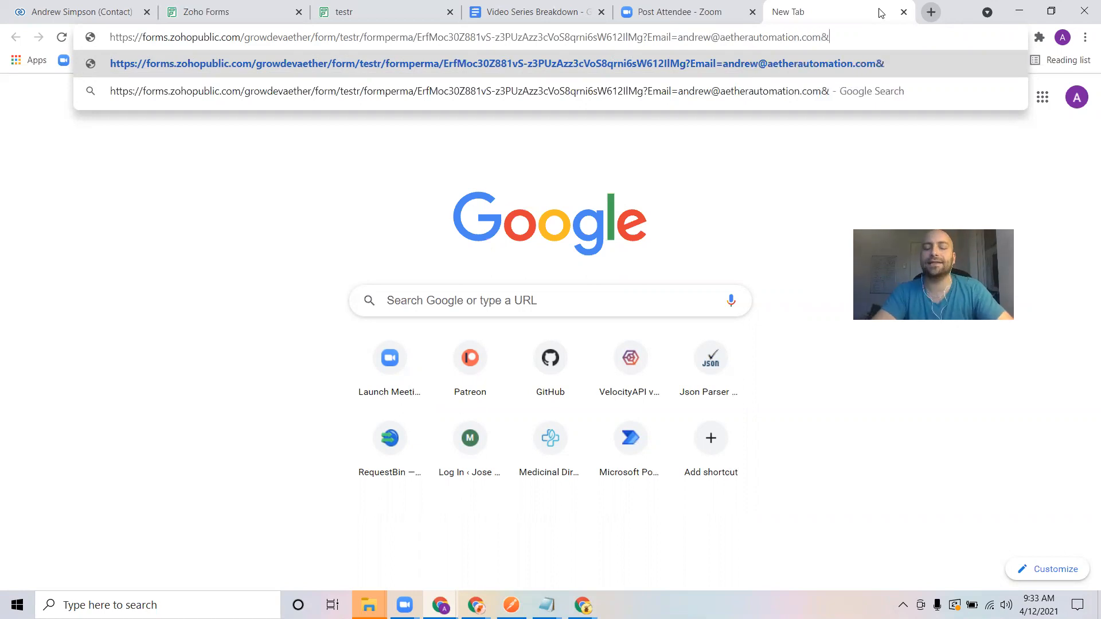
type("l")
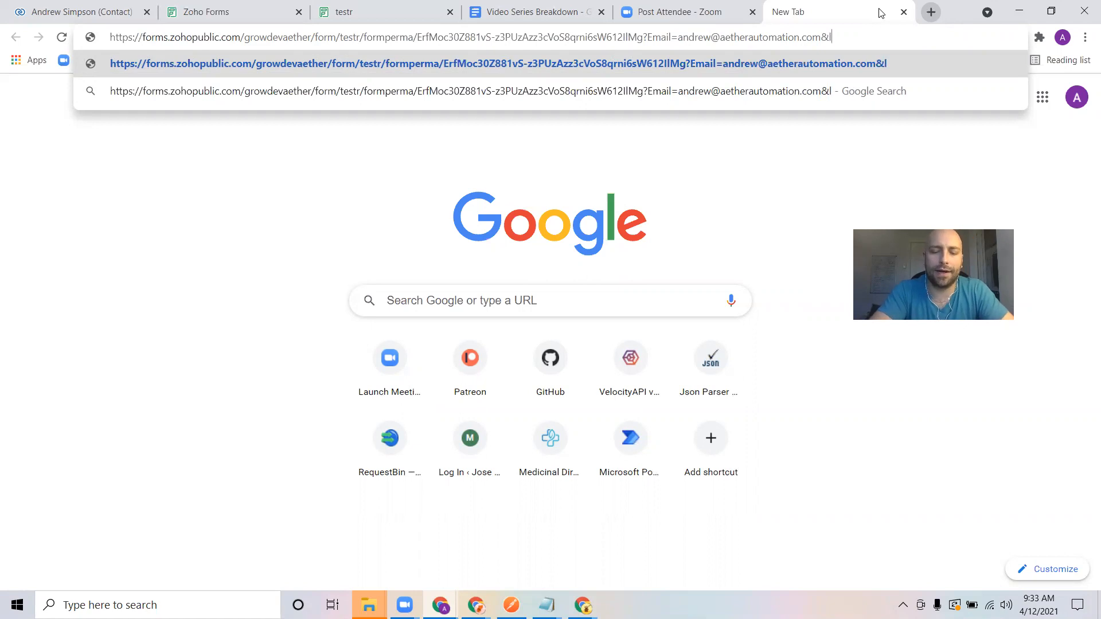
type("Name=Su")
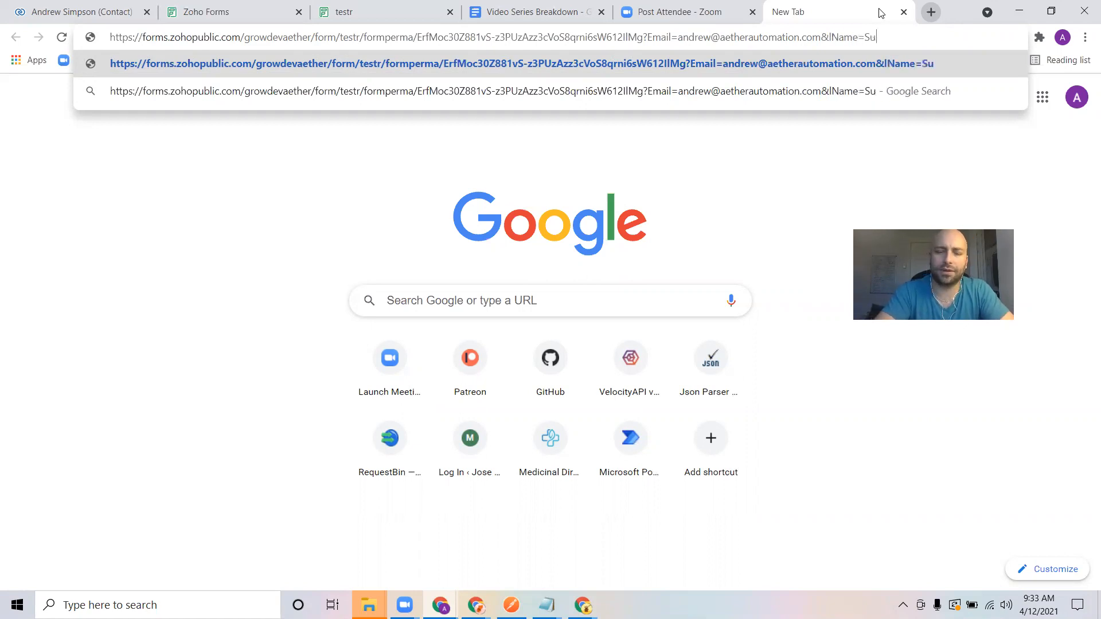
key("BackSpace")
type("impson")
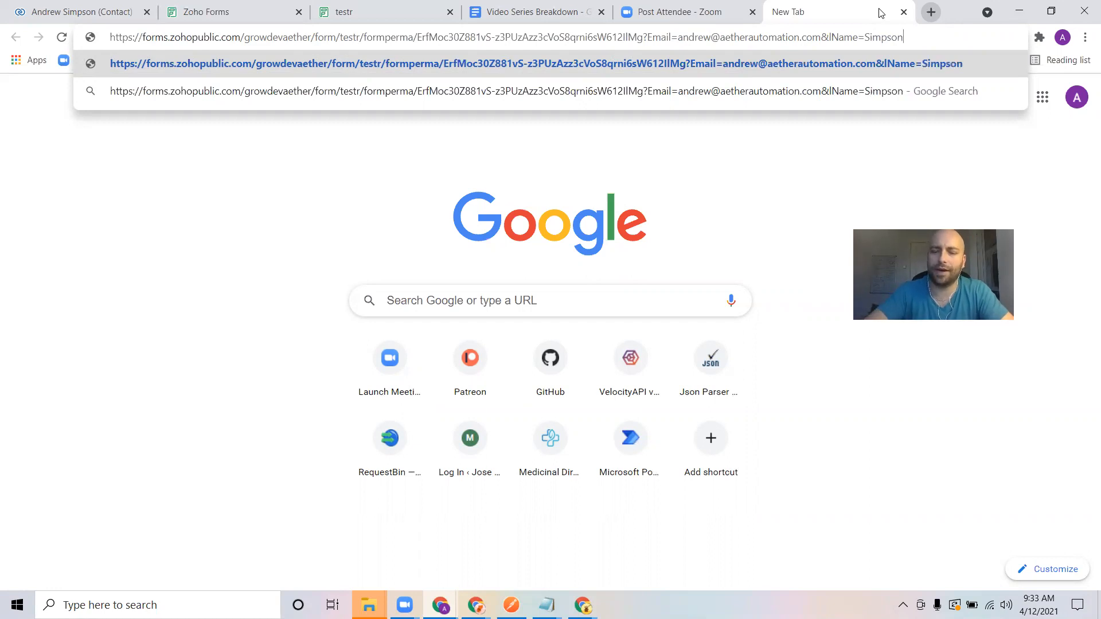
Load the permalink with the Email and lName prefill parameters.
key("Return")
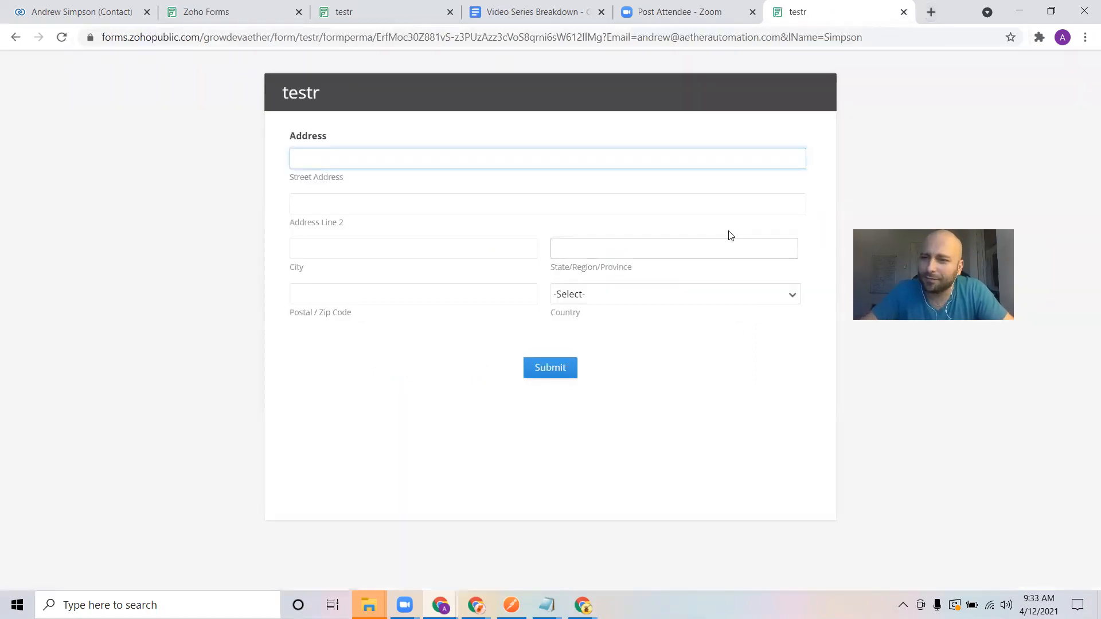
left_click_drag(600, 38, 881, 34)
left_click(505, 148)
Fill the address lines, city and state with 'test' and postal code 12345.
left_click(512, 157)
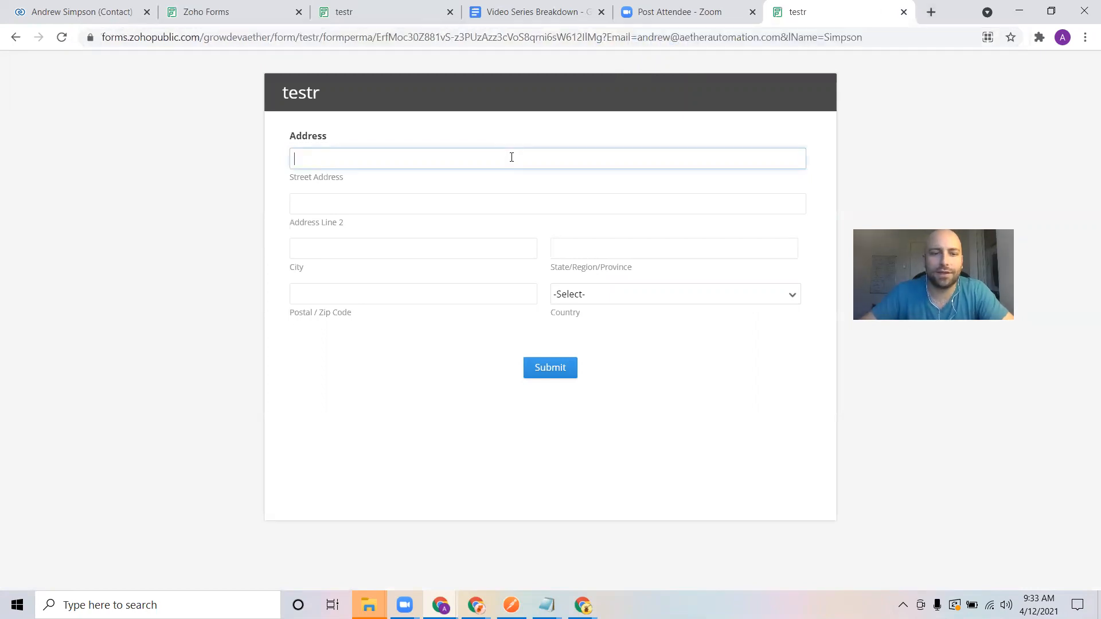
type("test")
key("Tab")
type("test")
key("Tab")
type("test")
key("Tab")
type("test")
key("Tab")
type("12345")
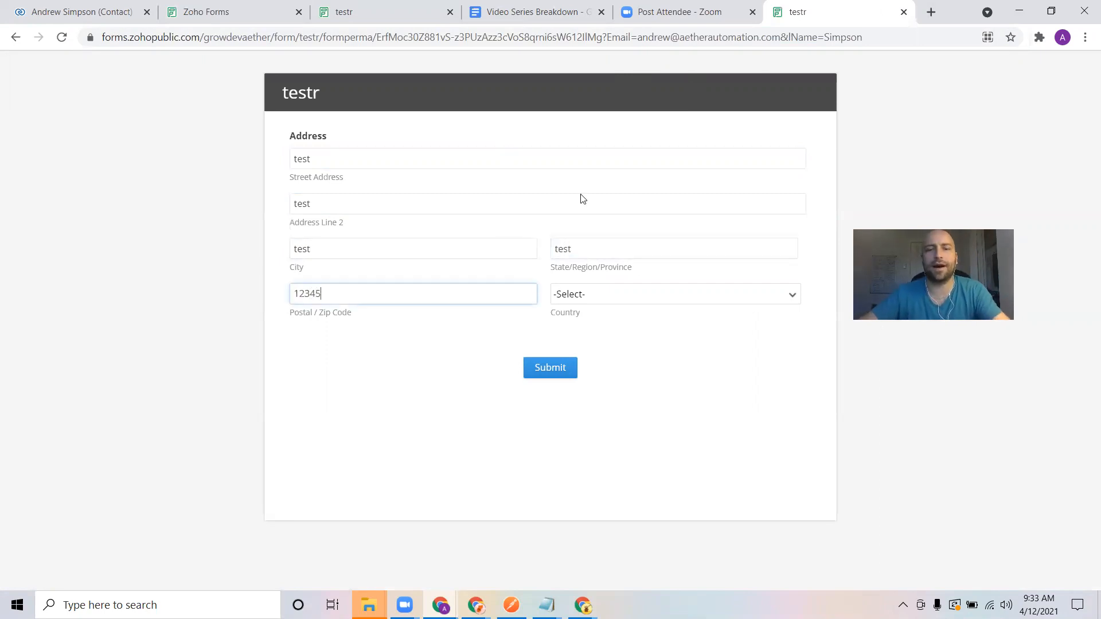
Choose Canada as the country and submit the test response.
left_click(647, 299)
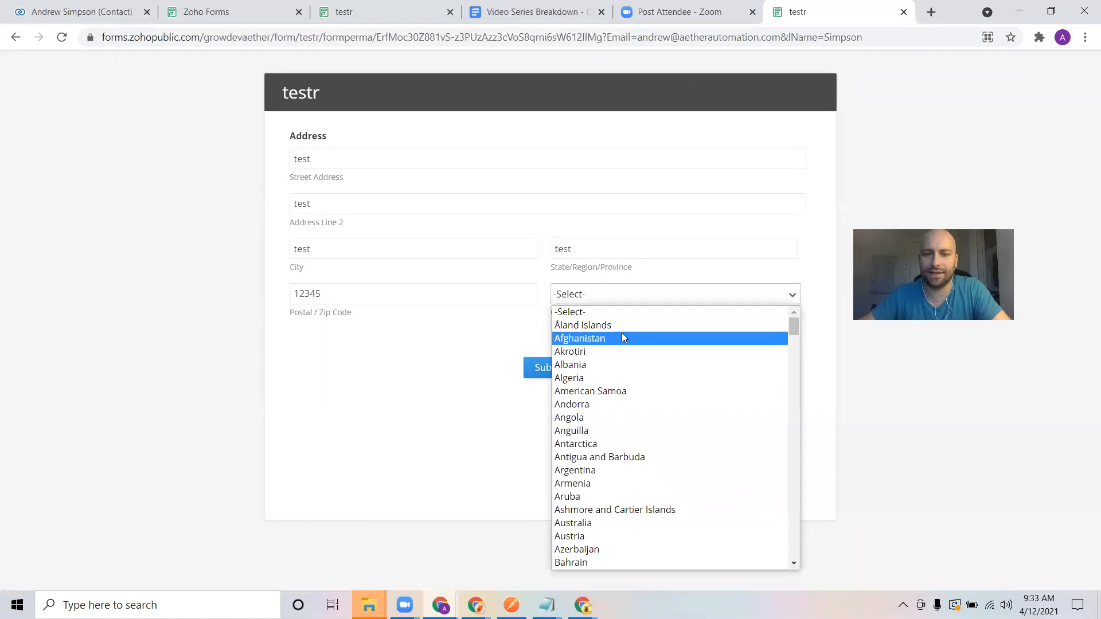
type("can")
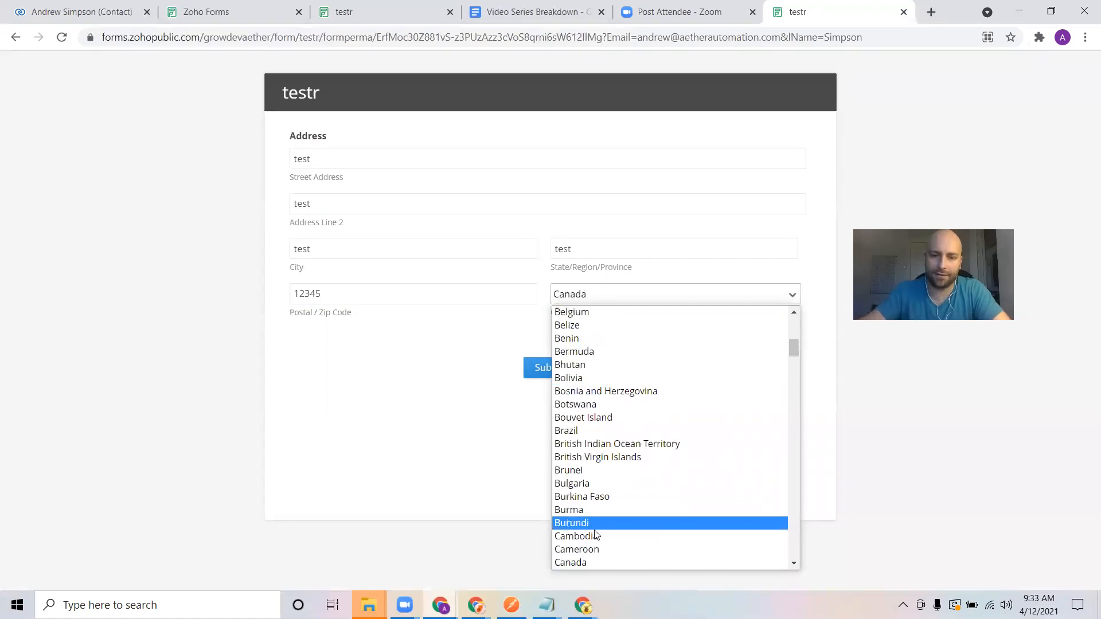
left_click(586, 561)
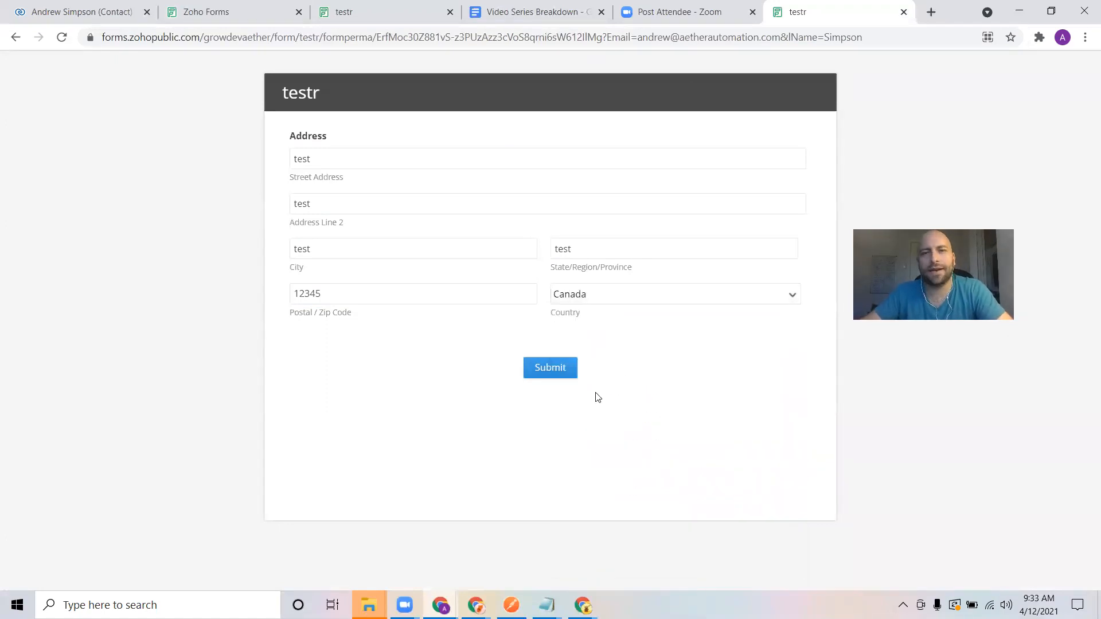
right_click(553, 366)
left_click(502, 373)
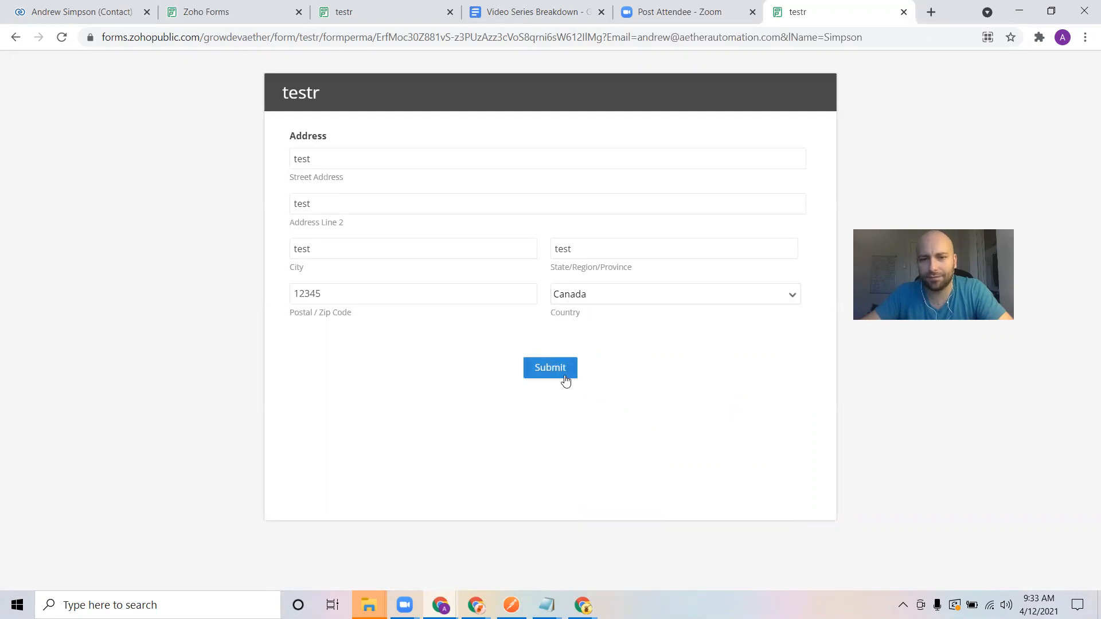
left_click(565, 380)
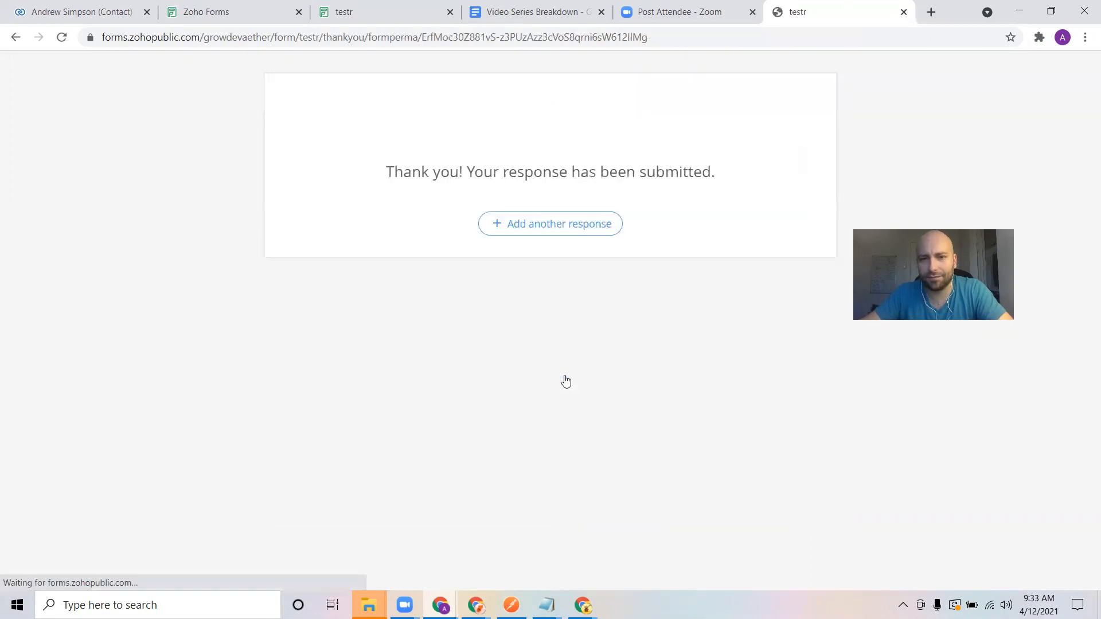
Open the testr All Entries report and check the new entry's email, last name and address.
left_click(369, 8)
left_click(289, 15)
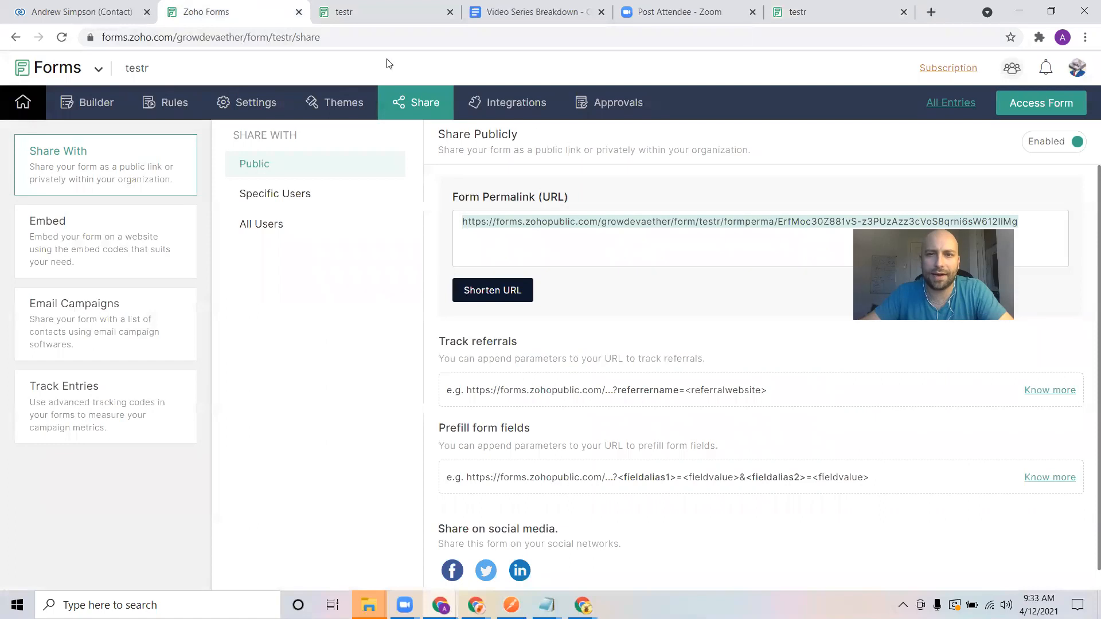
left_click(956, 105)
left_click(299, 5)
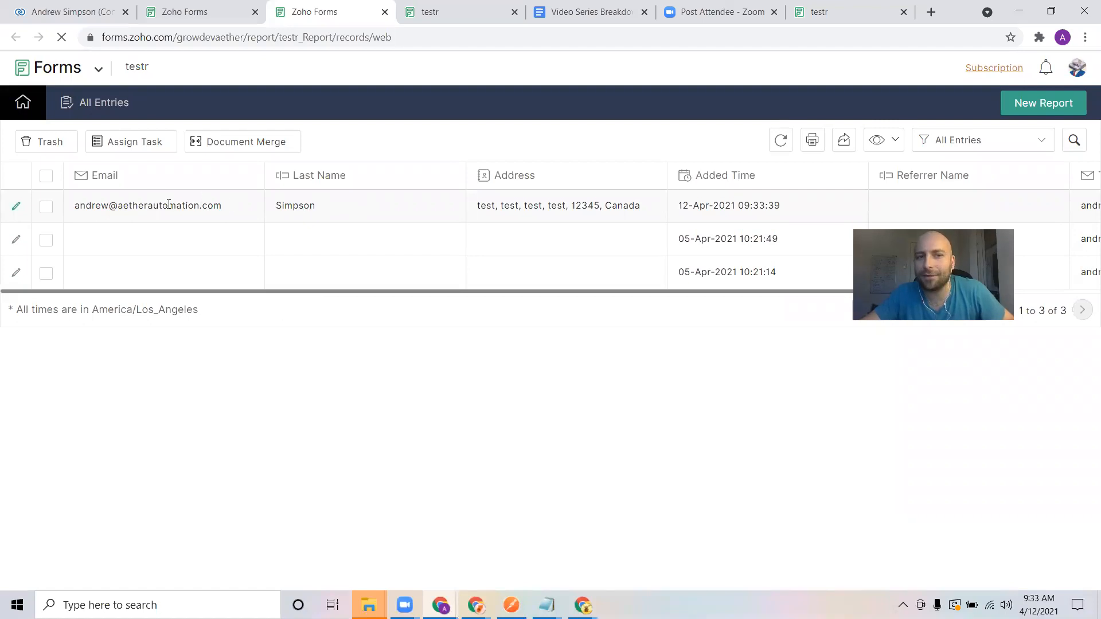
left_click_drag(81, 205, 105, 207)
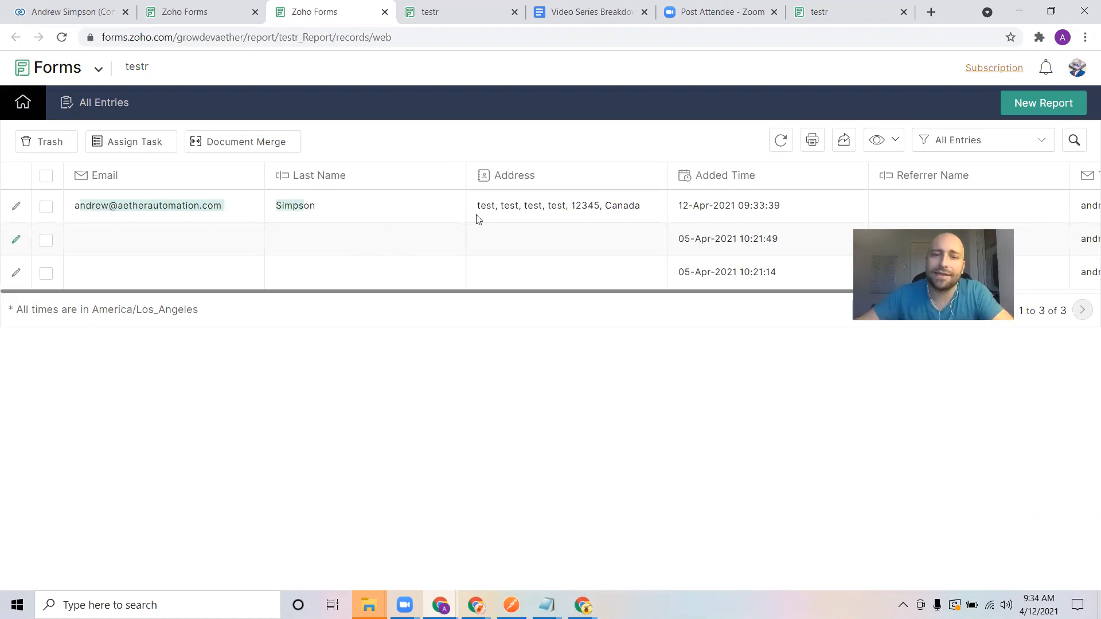
left_click_drag(477, 206, 648, 205)
Open the new entry's record summary to verify the last name, then return to the live testr form.
left_click(647, 205)
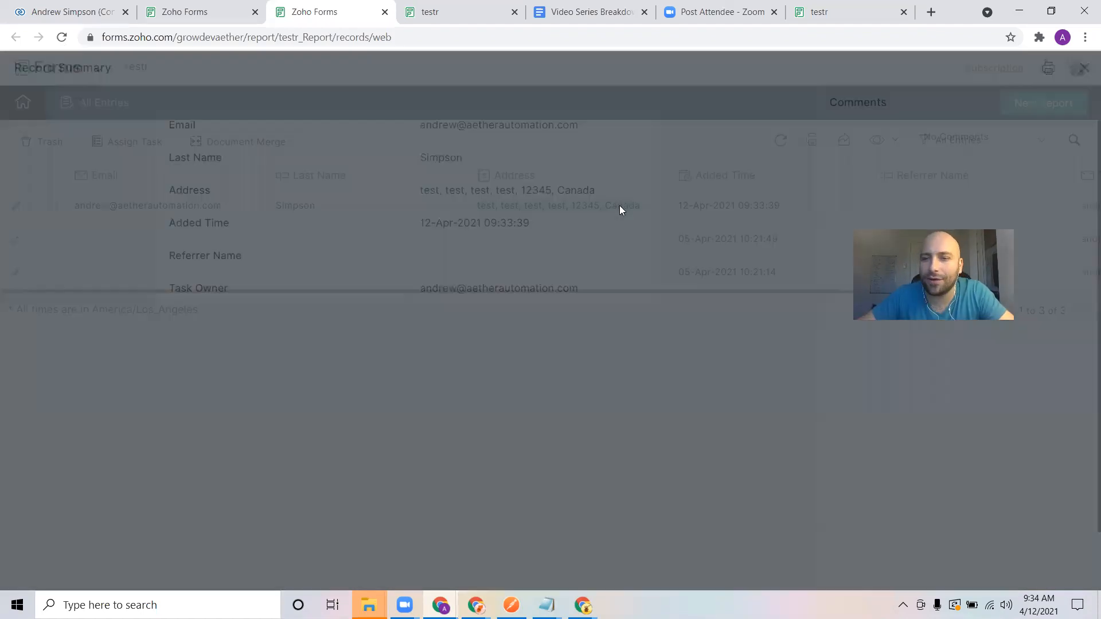
left_click_drag(463, 158, 589, 128)
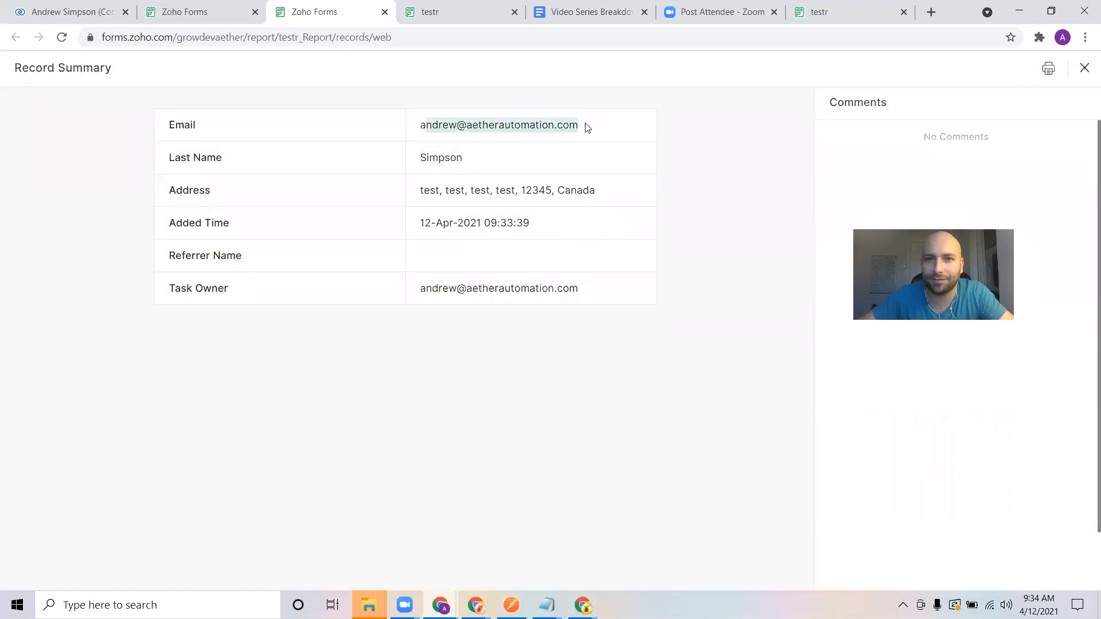
left_click(601, 7)
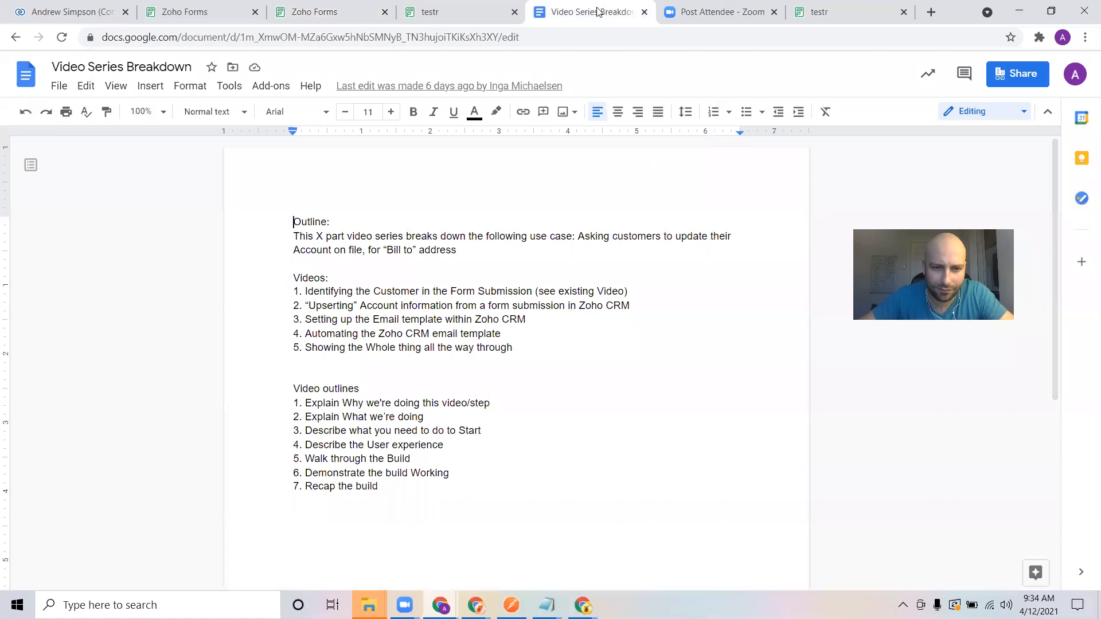
left_click(436, 7)
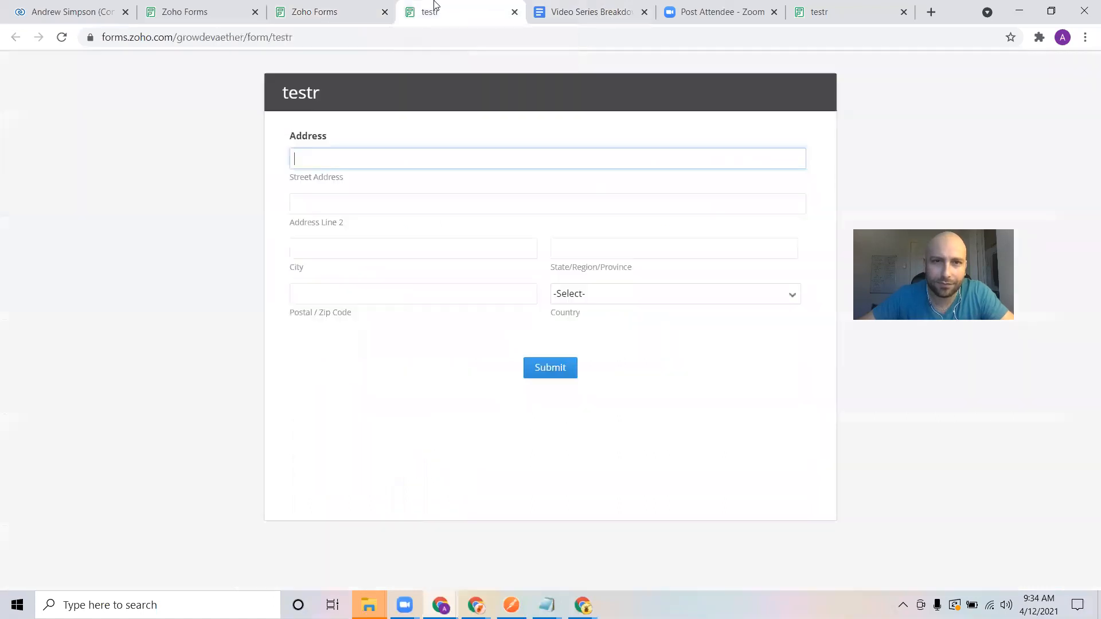
left_click(327, 7)
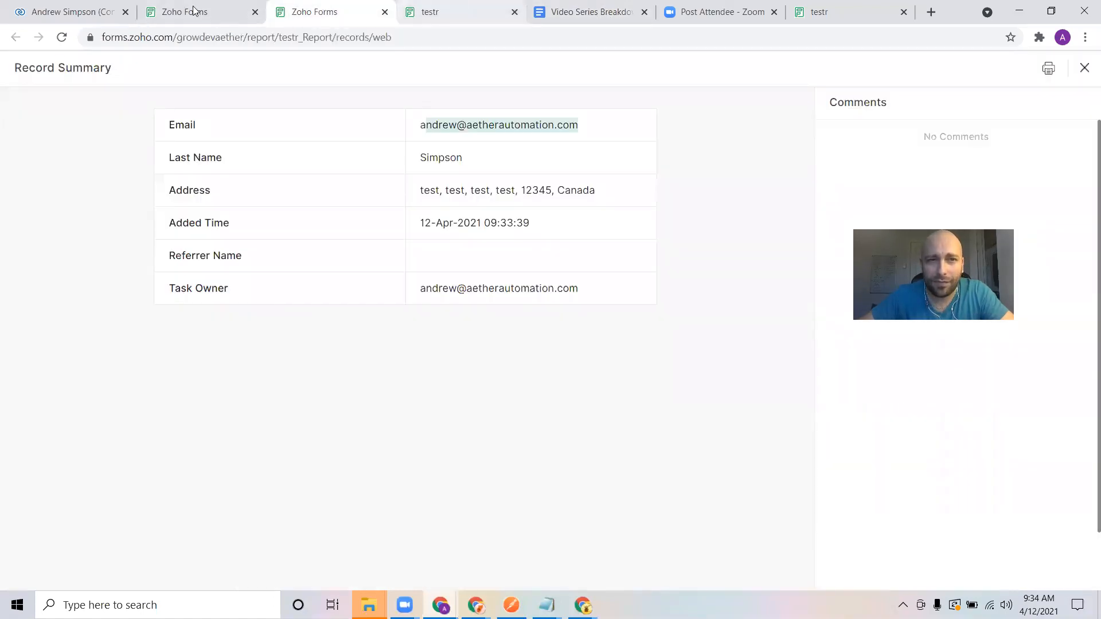
left_click(175, 7)
left_click(296, 11)
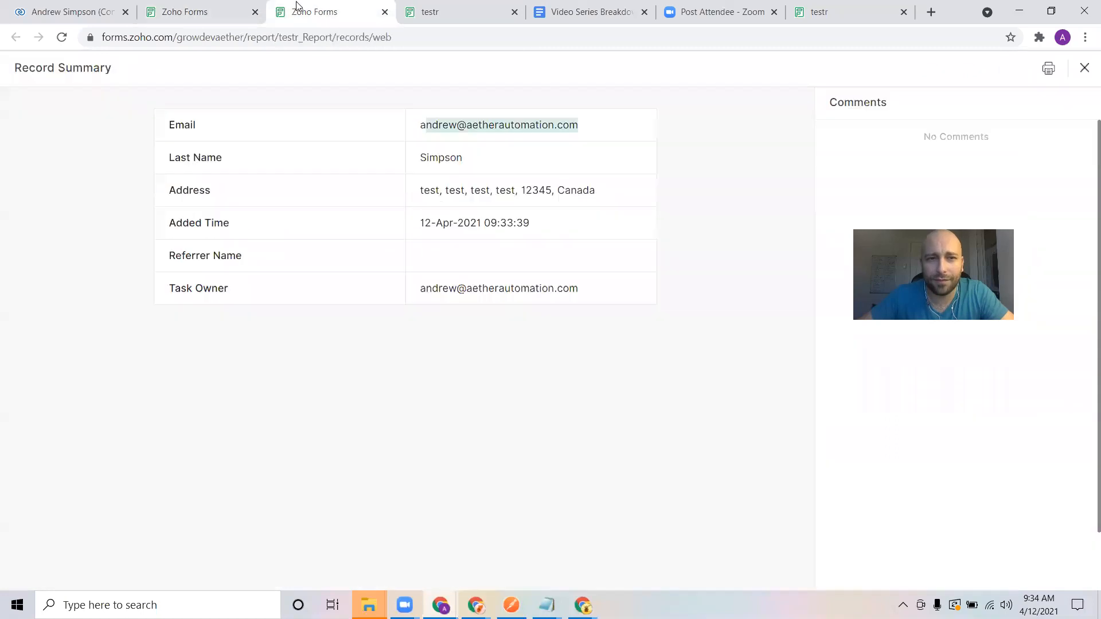
left_click(417, 5)
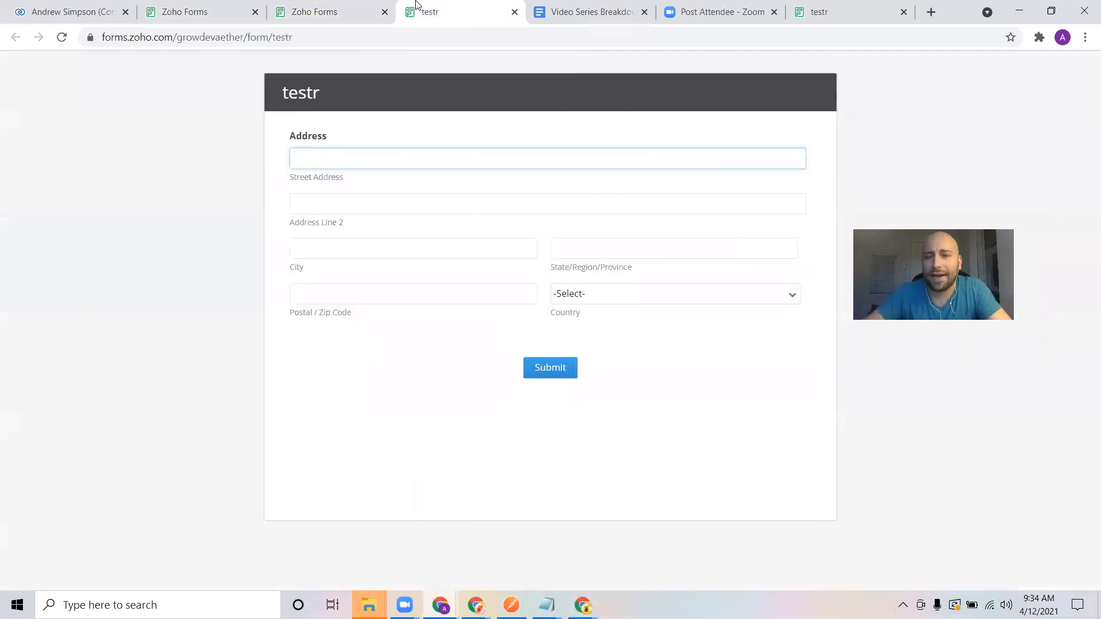